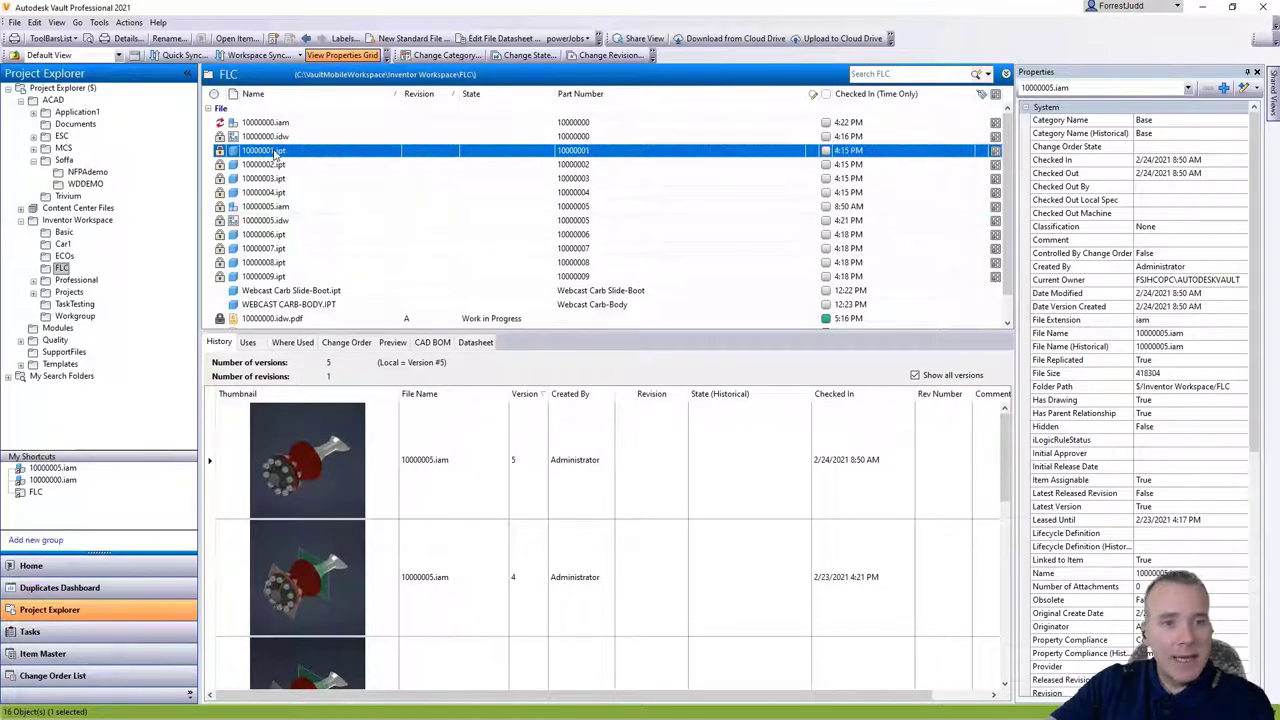
Step: Upload the drawing 10000005.idw from the FLC folder to the FLCCollab cloud drive
{"action": "left_click", "coordinate": [268, 207]}
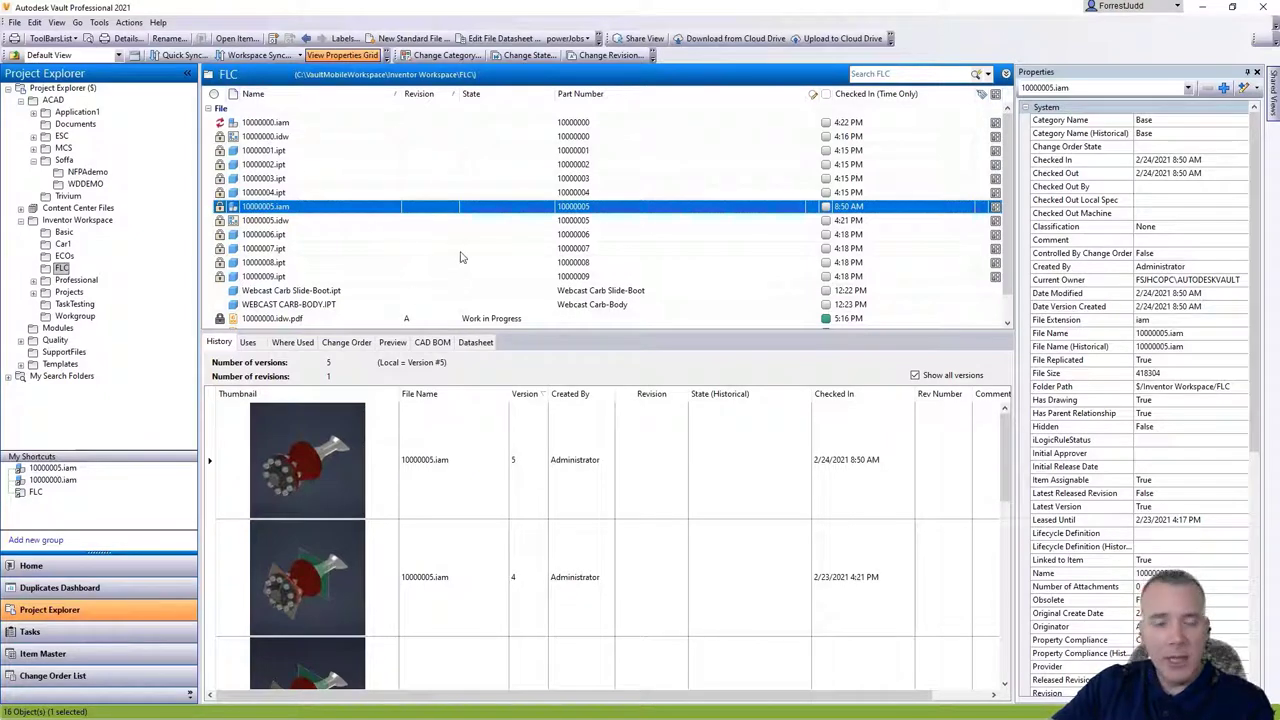
{"action": "right_click", "coordinate": [253, 208]}
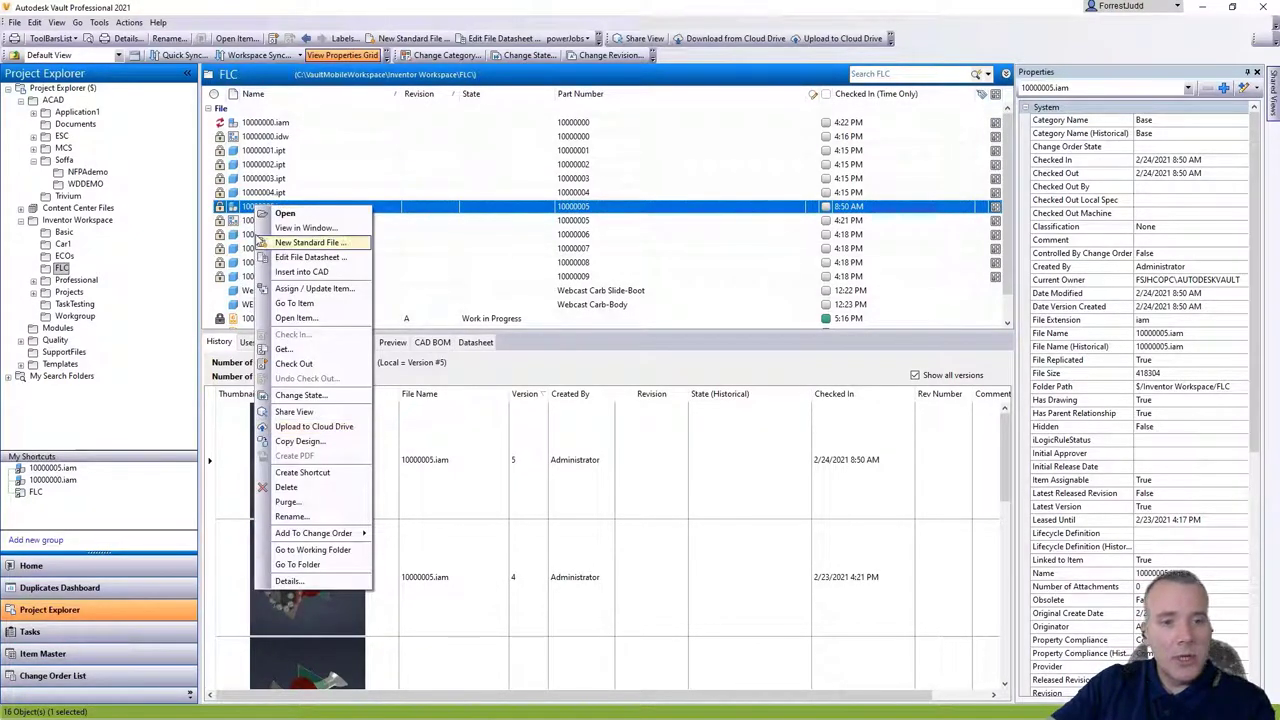
{"action": "left_click", "coordinate": [253, 220]}
{"action": "right_click", "coordinate": [255, 221]}
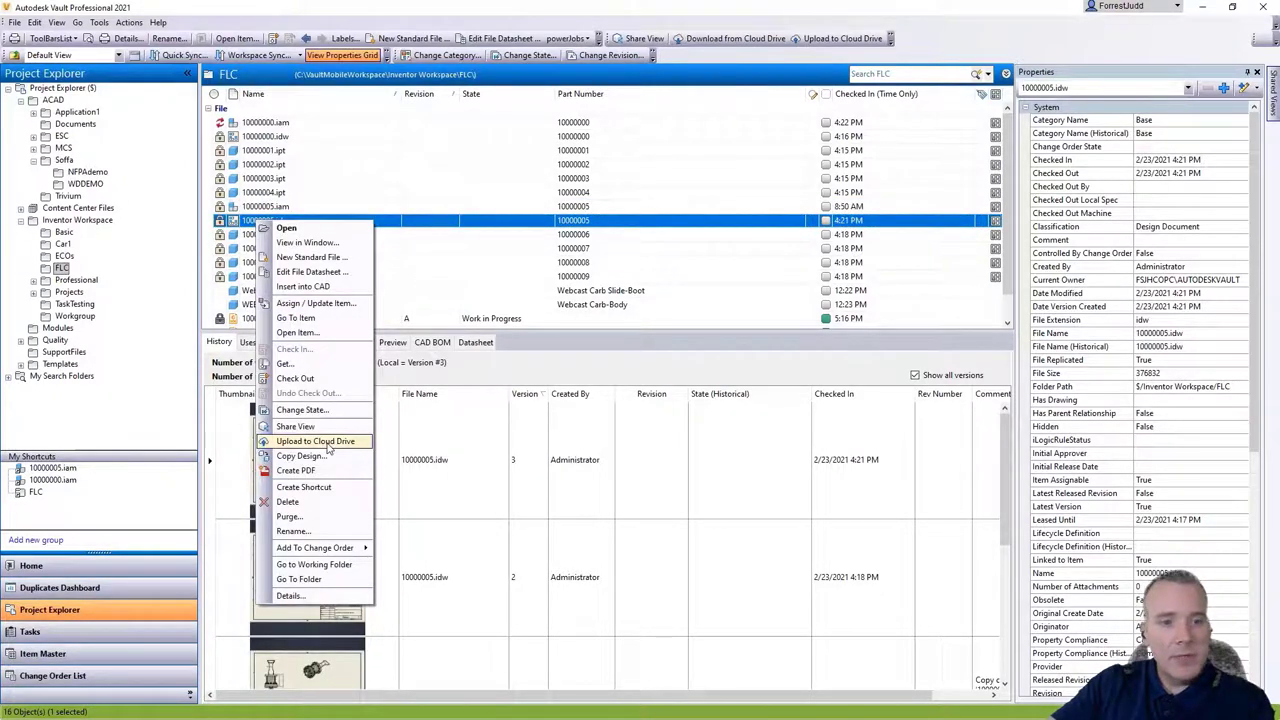
{"action": "left_click", "coordinate": [318, 272]}
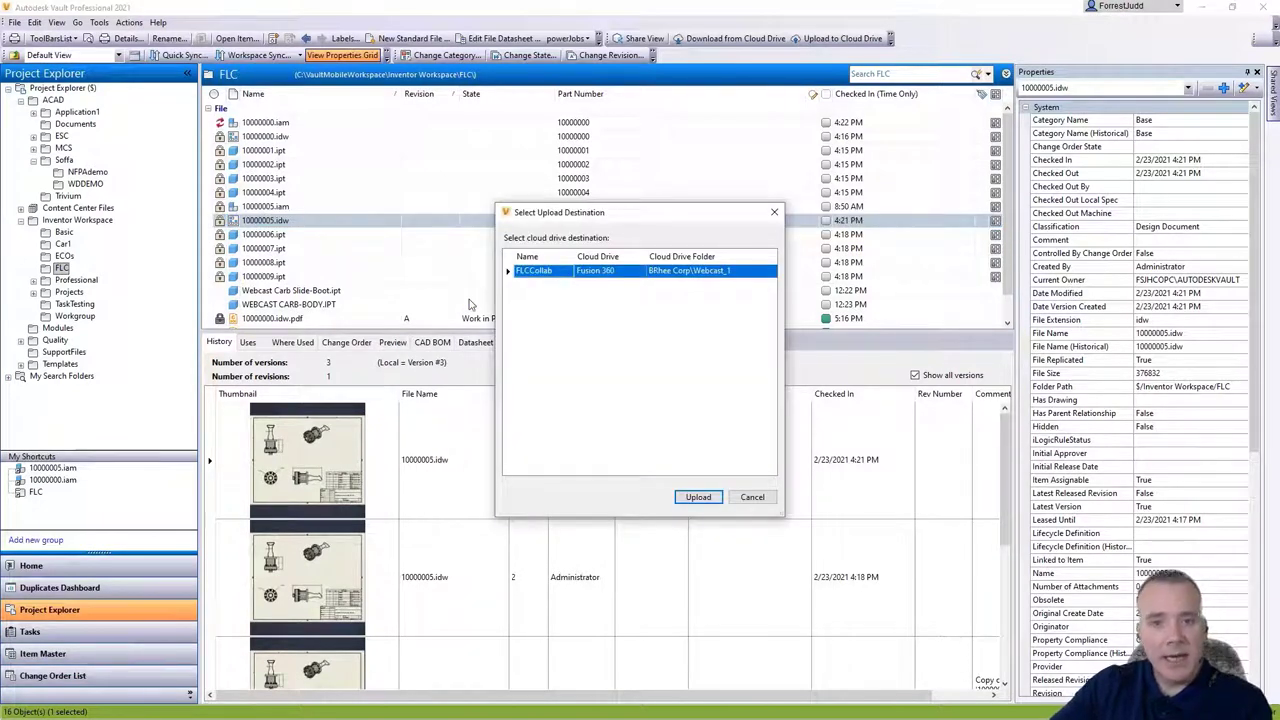
{"action": "left_click", "coordinate": [697, 499]}
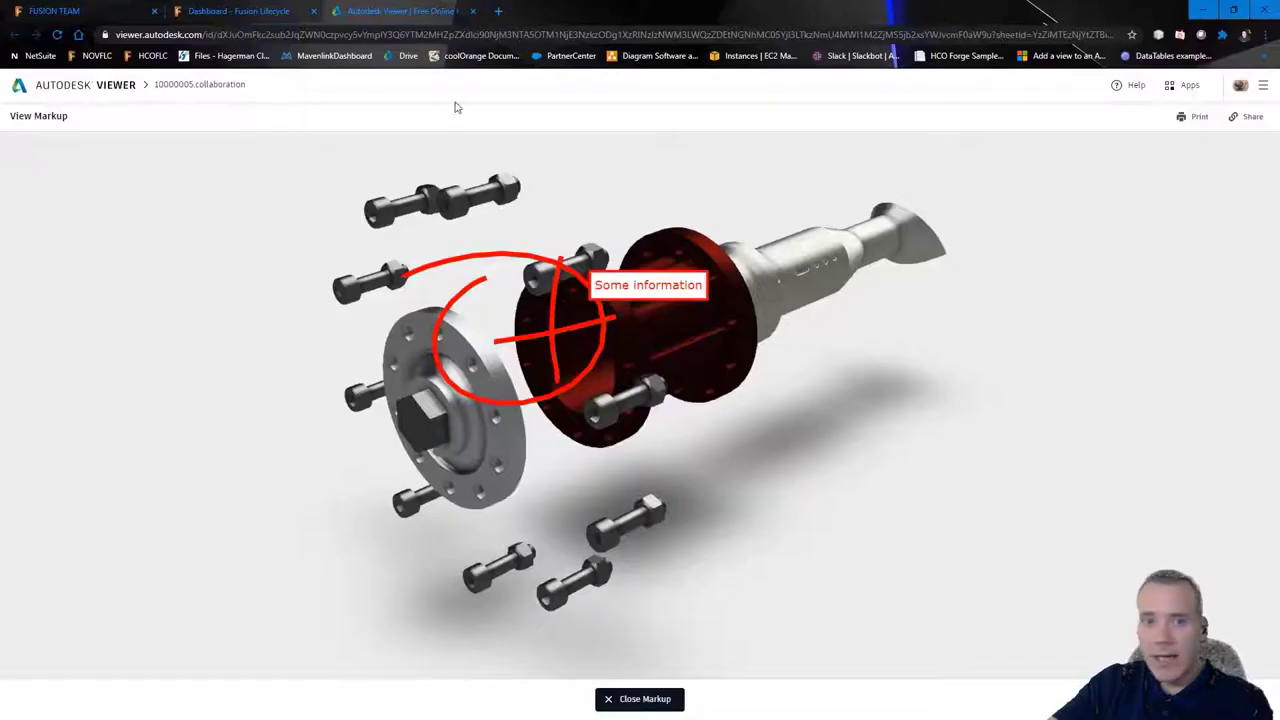
Step: Switch to Fusion Team in the browser, open the Webcast_1 project and look through its files
{"action": "left_click", "coordinate": [32, 16]}
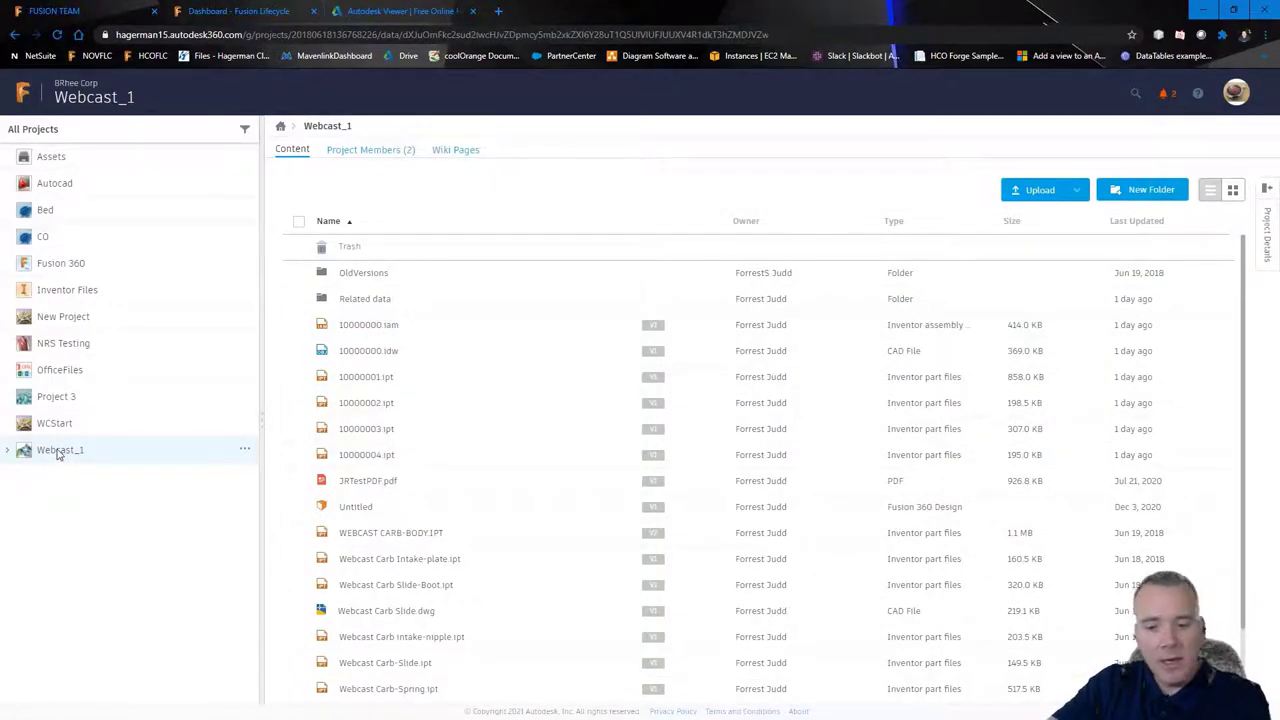
{"action": "left_click", "coordinate": [58, 451]}
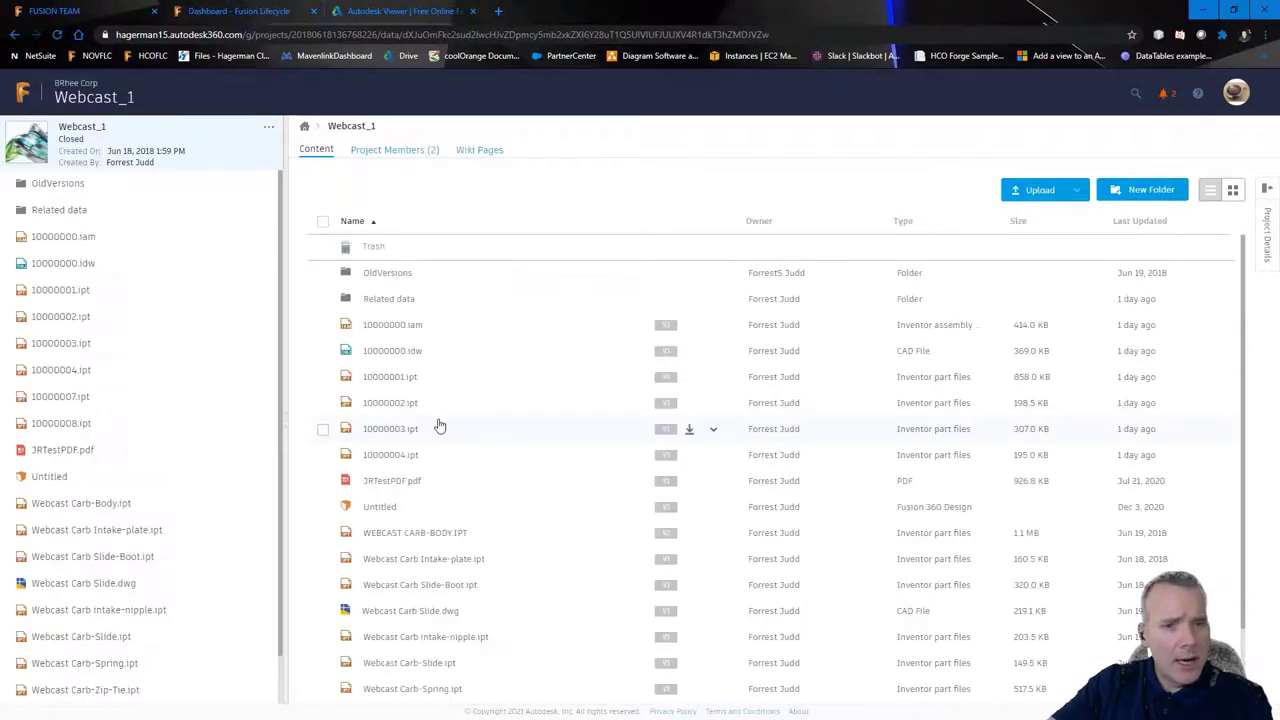
{"action": "scroll", "coordinate": [440, 430], "scroll_direction": "down", "scroll_amount": 2}
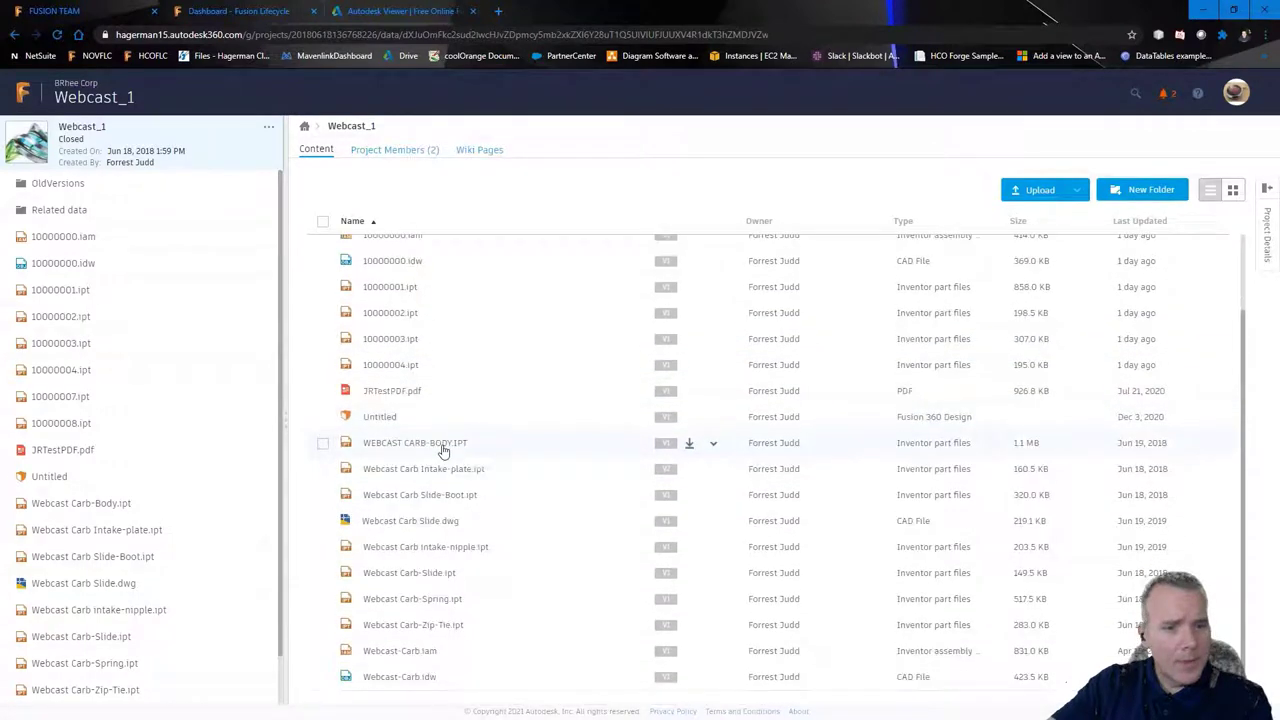
{"action": "scroll", "coordinate": [489, 489], "scroll_direction": "up", "scroll_amount": 3}
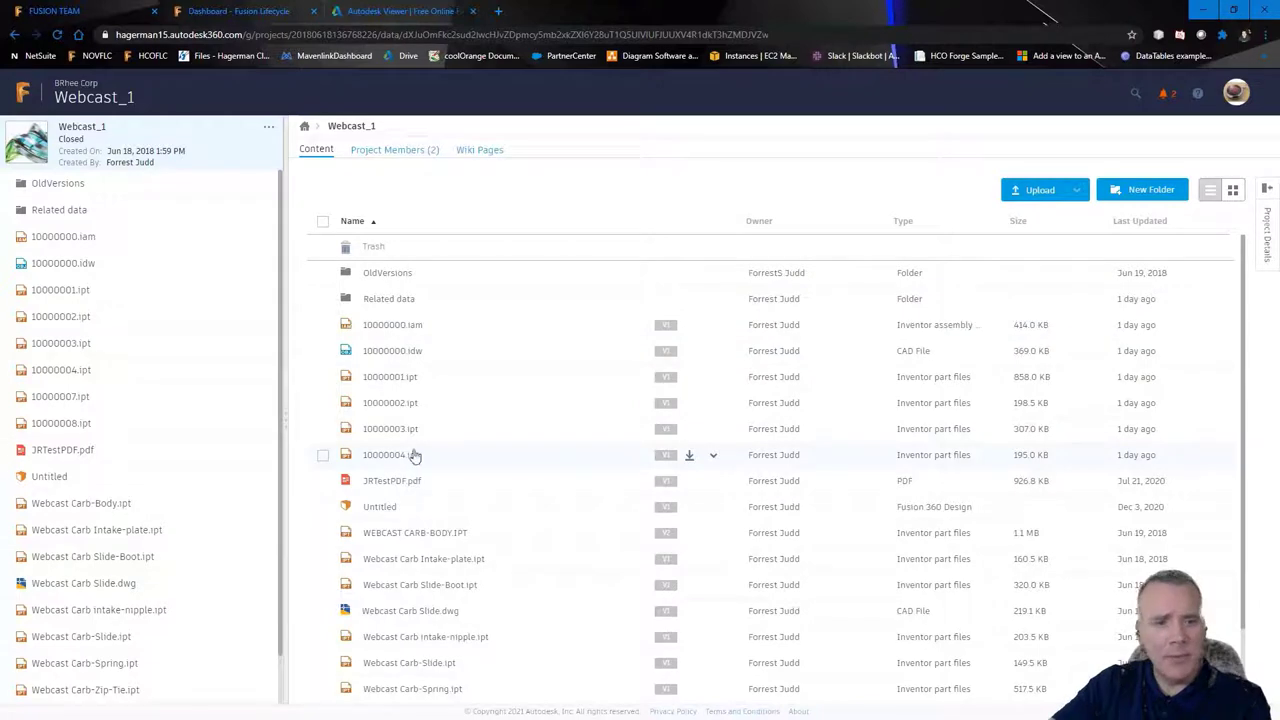
Step: Open the overview of 10000000.idw and check its version history
{"action": "left_click", "coordinate": [393, 351]}
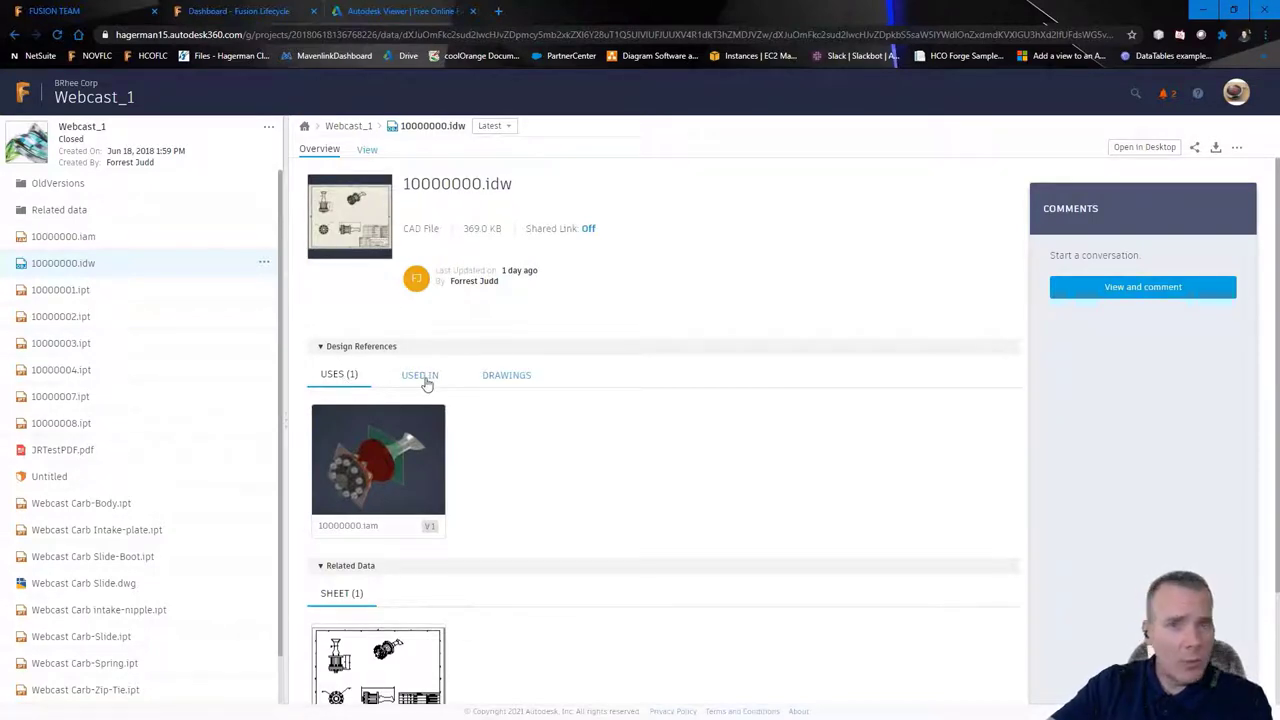
{"action": "left_click", "coordinate": [507, 130]}
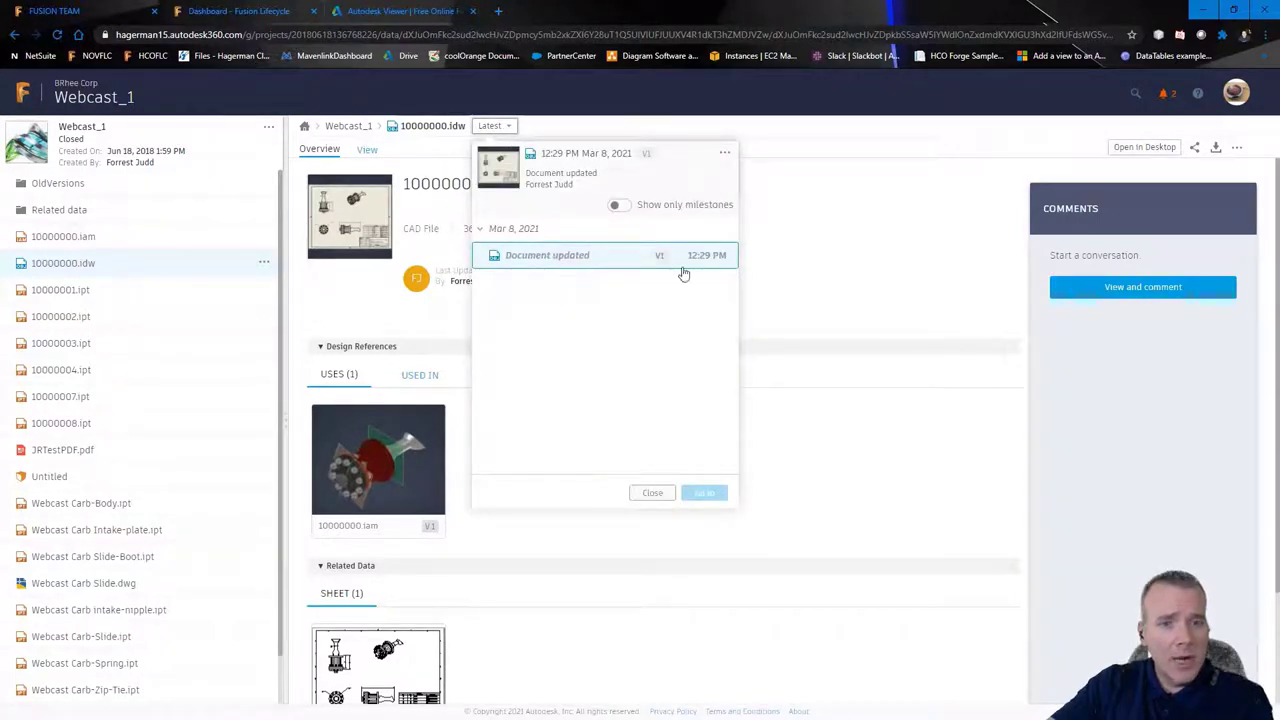
{"action": "left_click", "coordinate": [806, 277]}
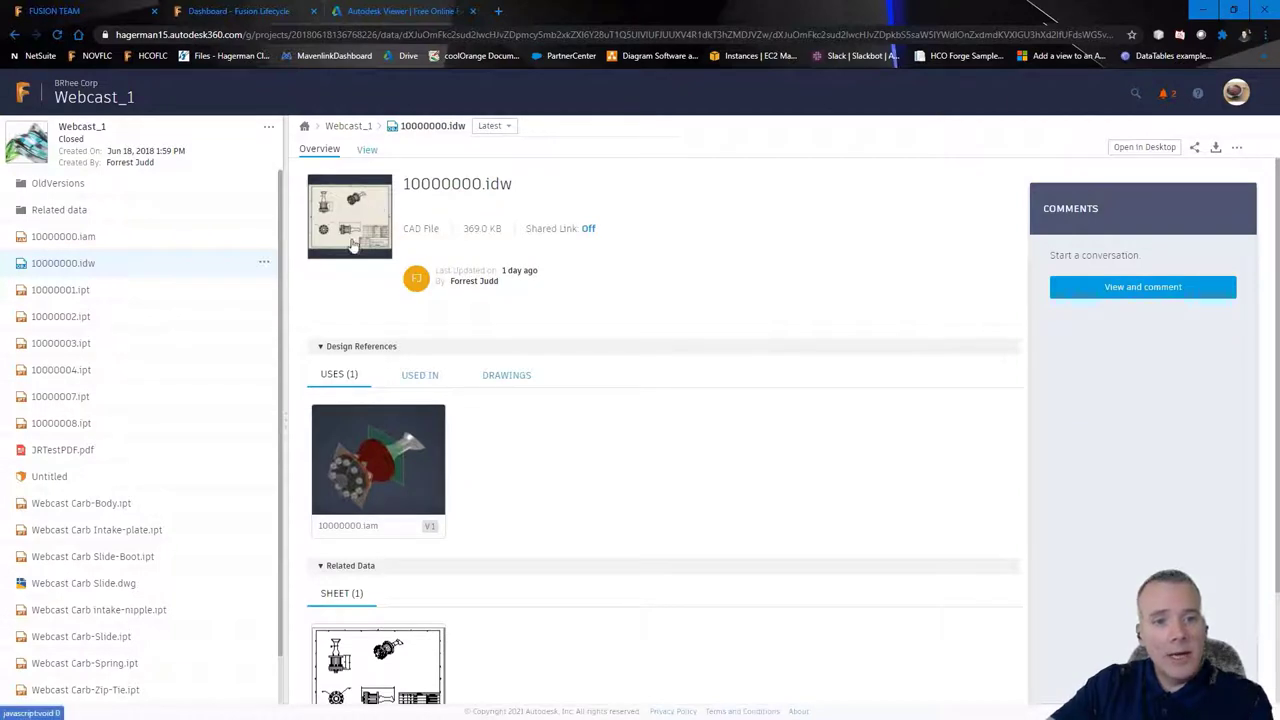
Step: Follow the drawing's references through 10000000.iam to 10000001.ipt, view that part in Inventor, and return to the browser
{"action": "left_click", "coordinate": [378, 460]}
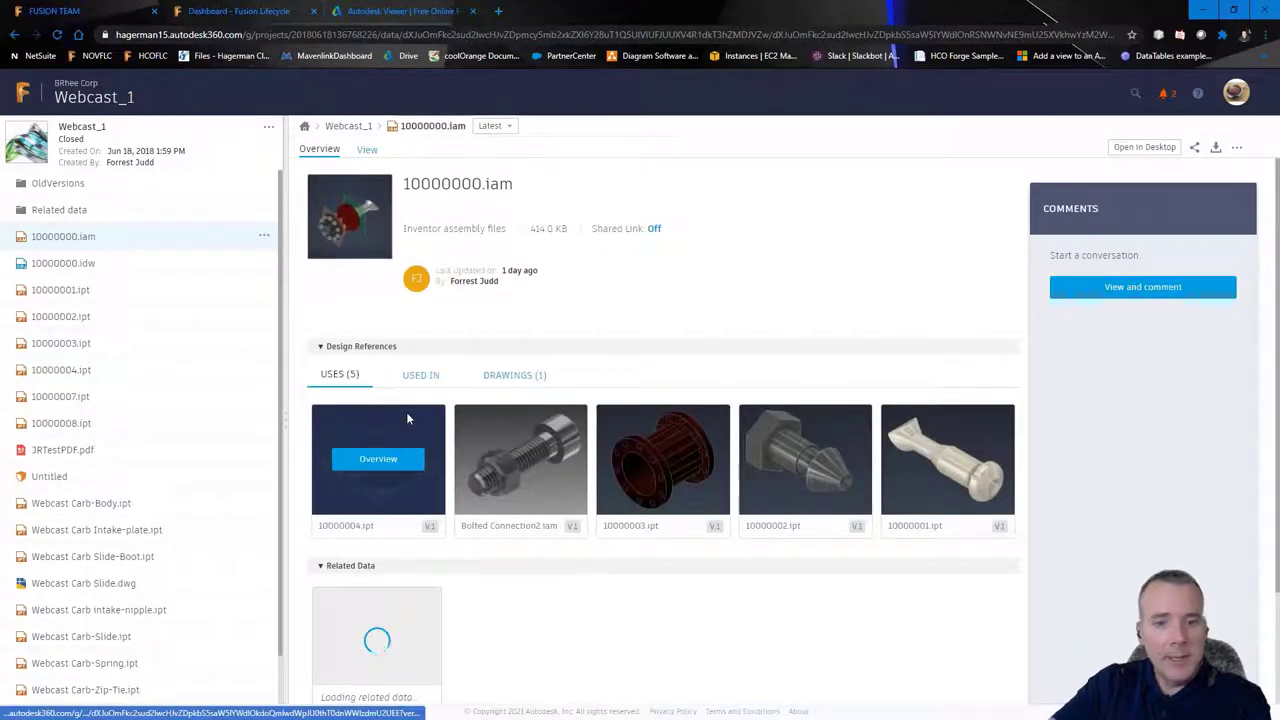
{"action": "left_click", "coordinate": [938, 462]}
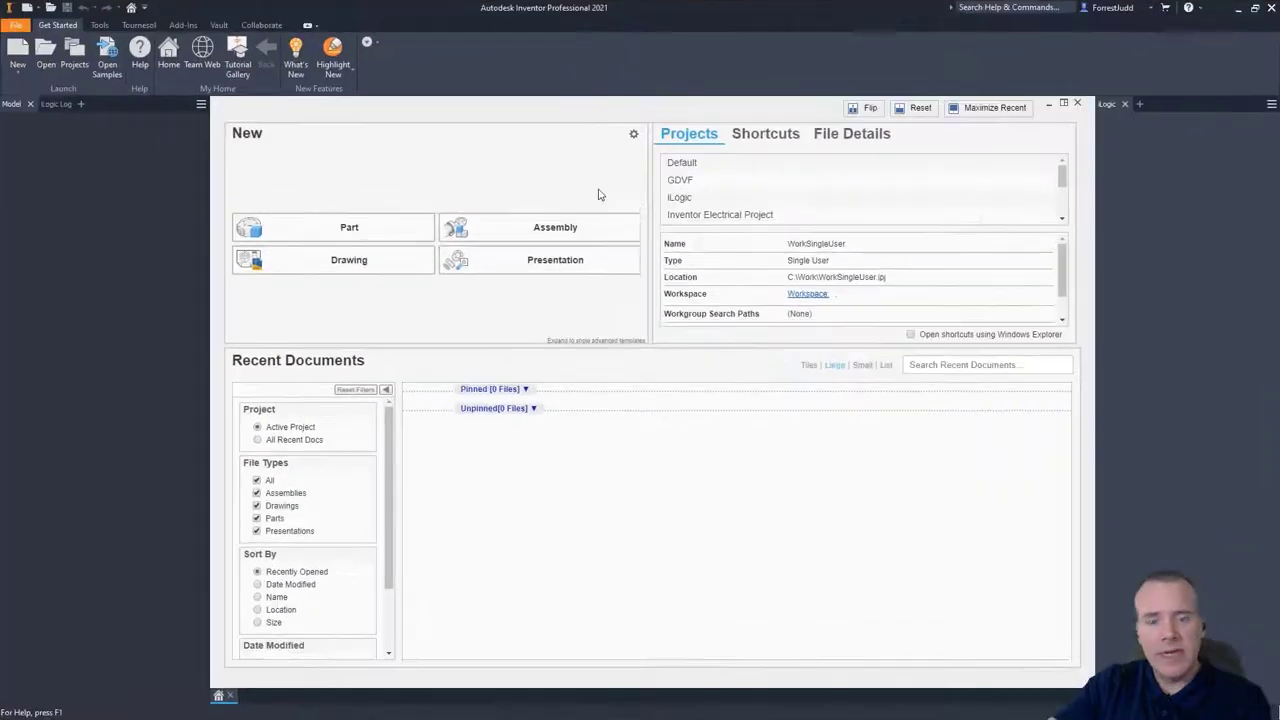
{"action": "left_click", "coordinate": [1240, 14]}
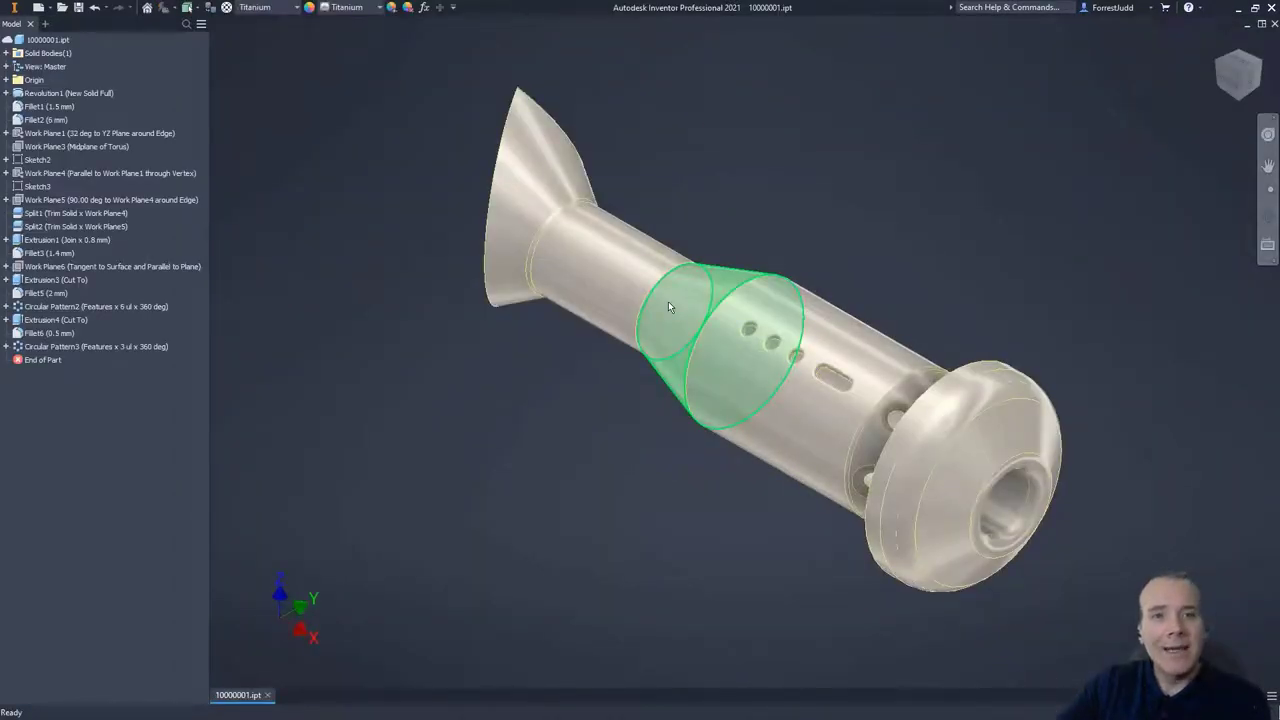
{"action": "left_click_drag", "start_coordinate": [731, 209], "coordinate": [685, 230]}
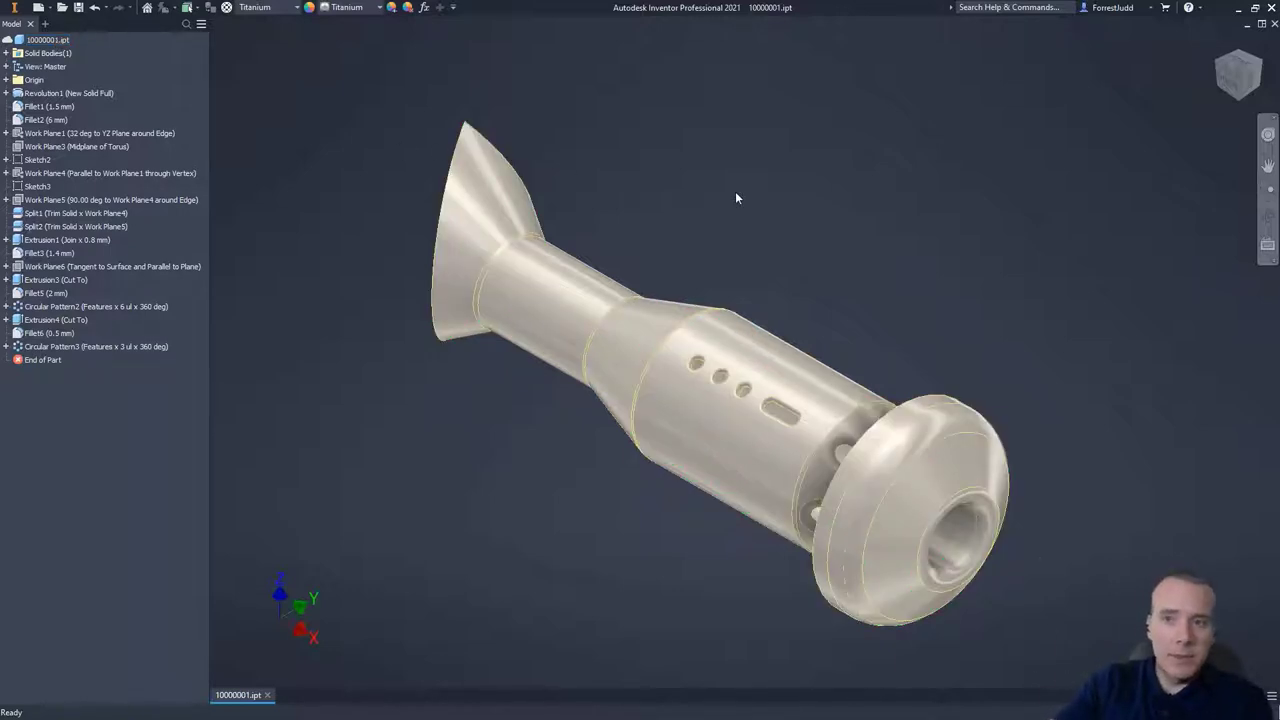
{"action": "left_click", "coordinate": [1237, 7]}
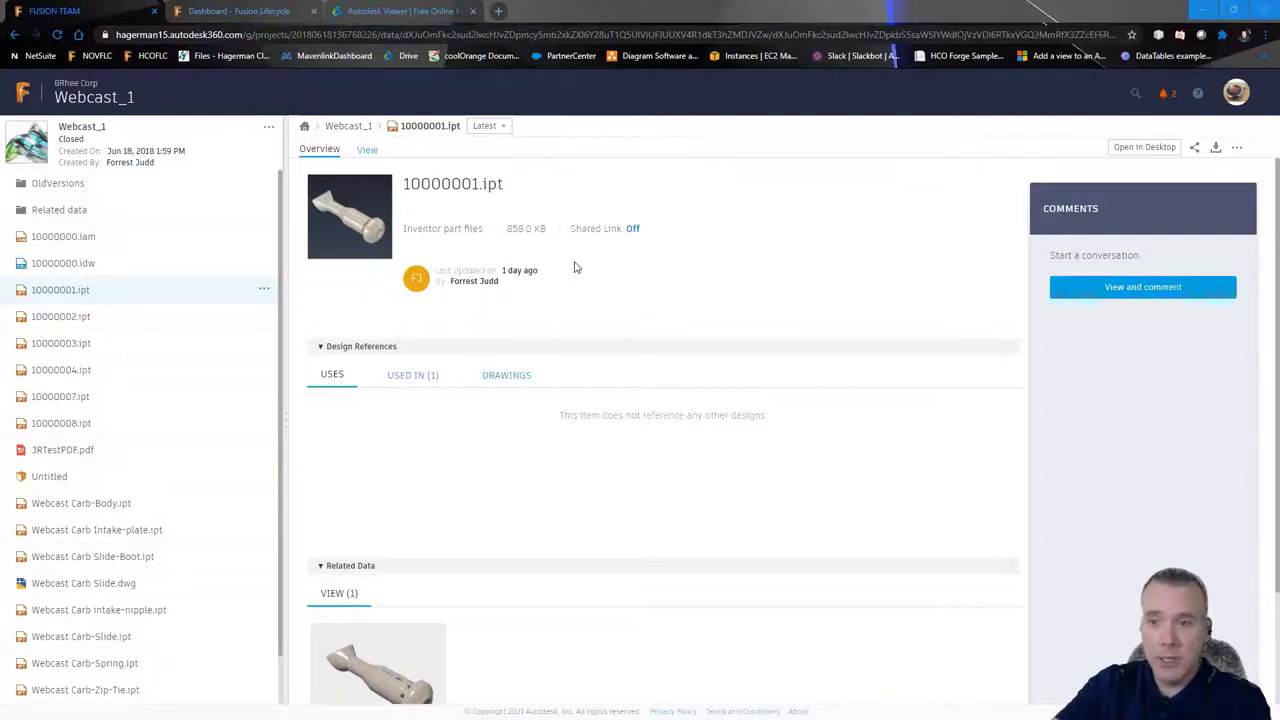
Step: Switch to Vault and examine which Webcast_1 files the FLCCollab cloud drive offers for download, without downloading any
{"action": "key", "text": "alt+Tab"}
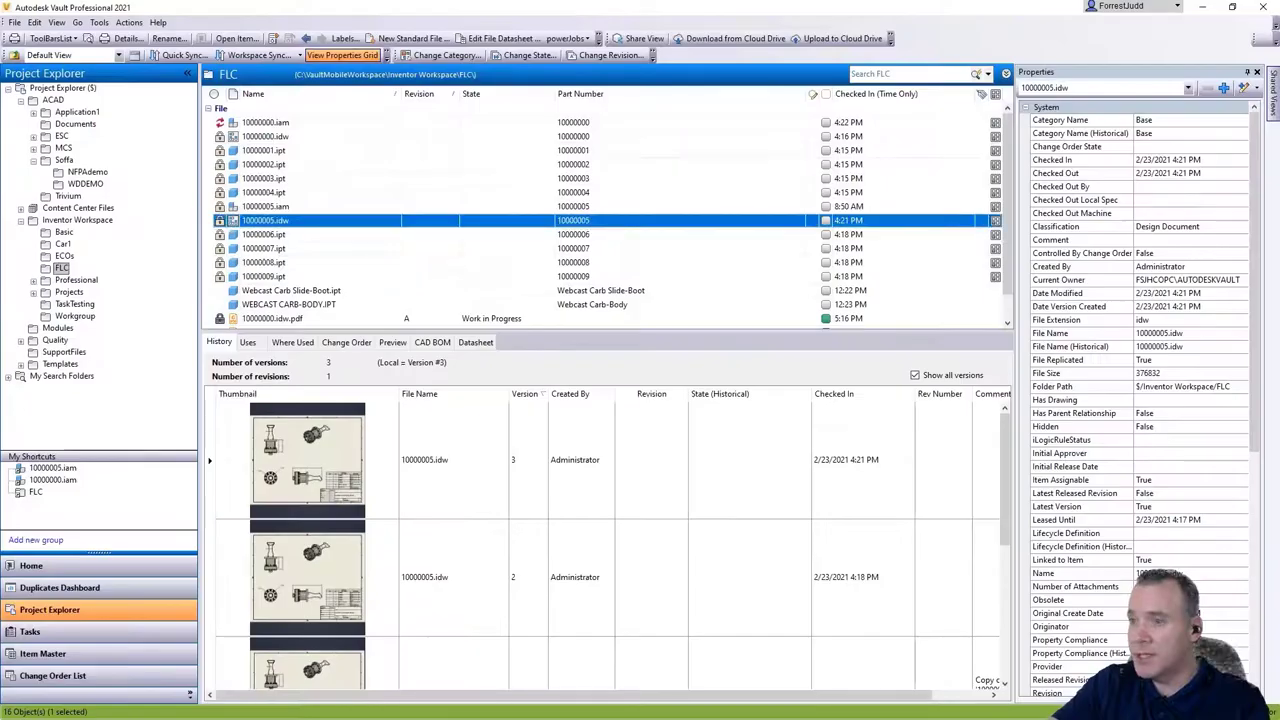
{"action": "left_click", "coordinate": [268, 277]}
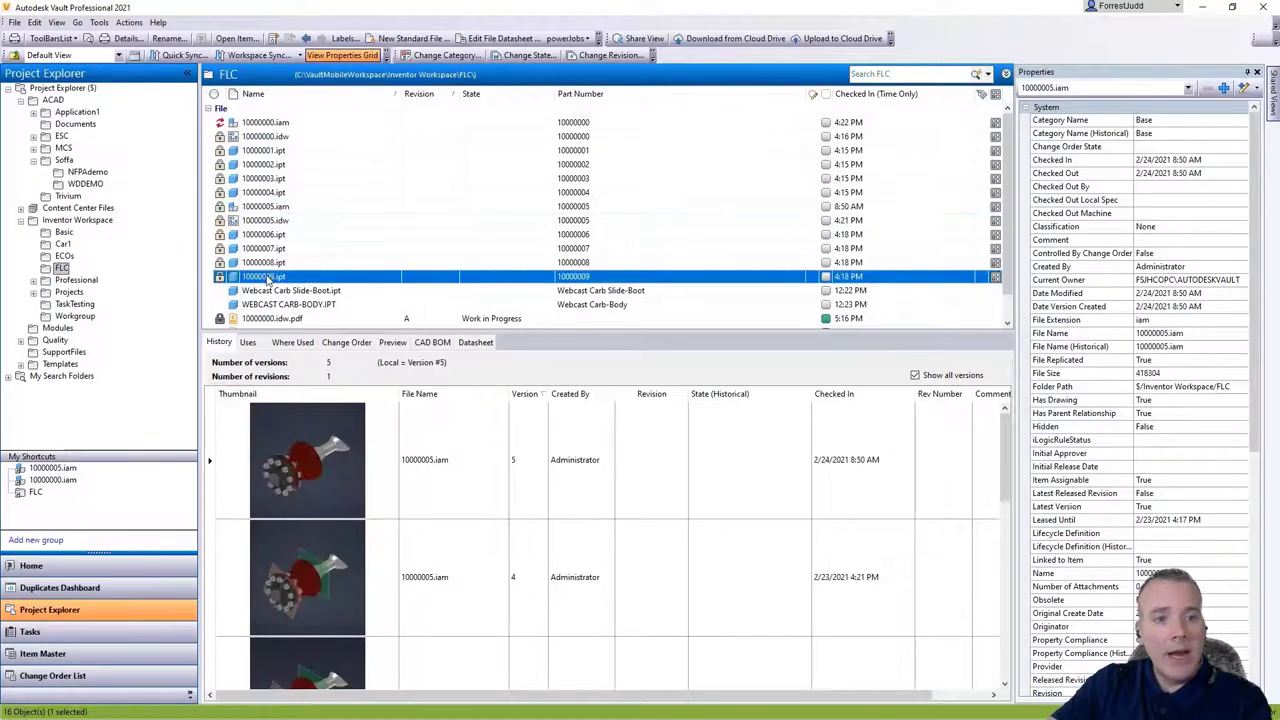
{"action": "left_click", "coordinate": [15, 22]}
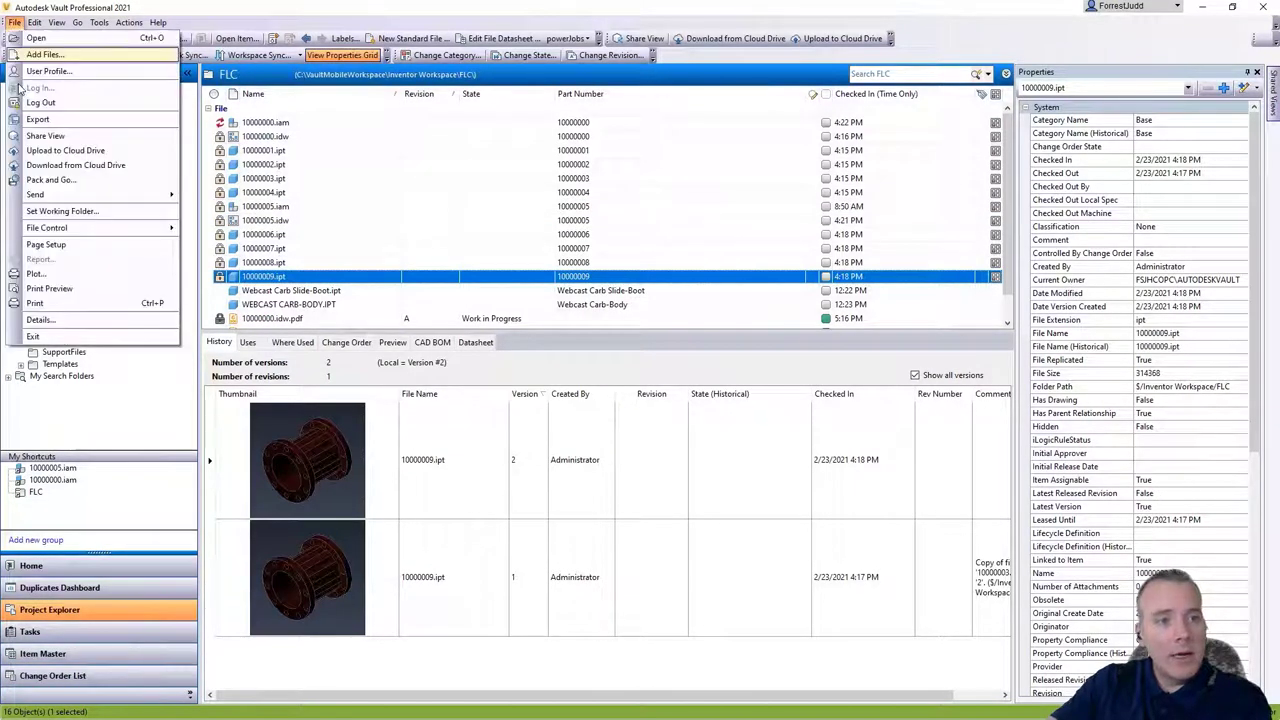
{"action": "left_click", "coordinate": [69, 168]}
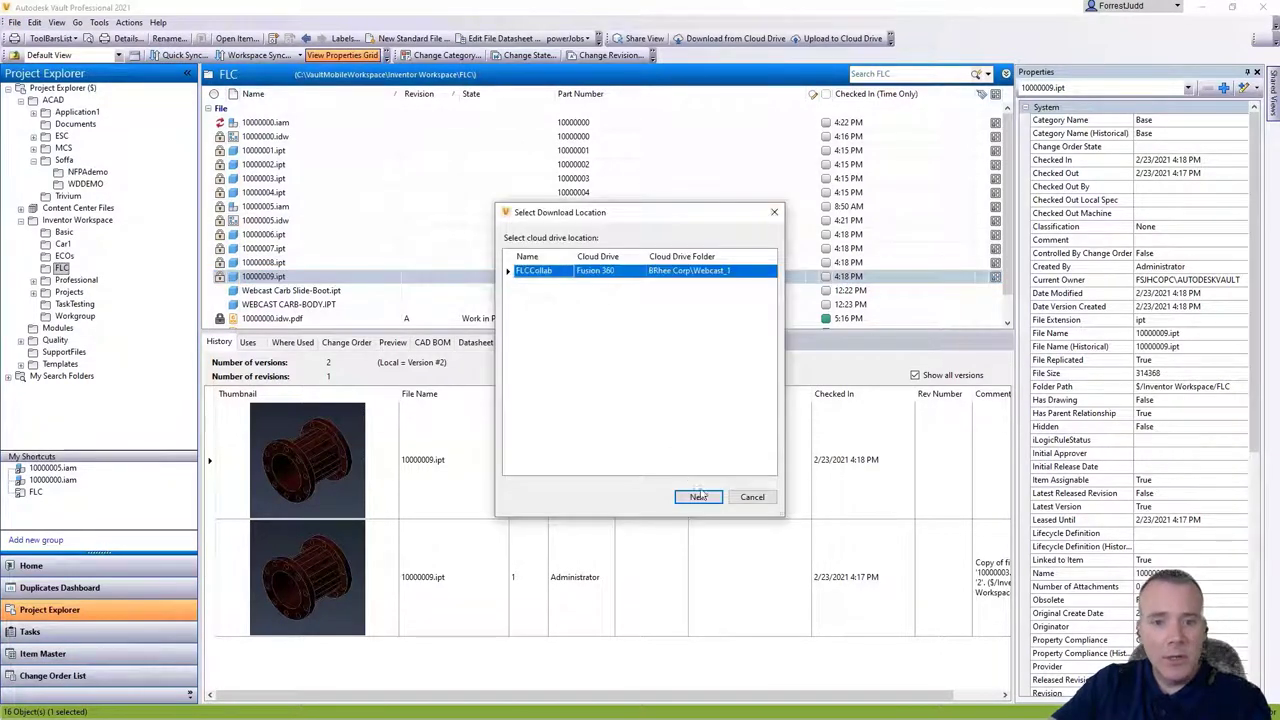
{"action": "left_click", "coordinate": [697, 496]}
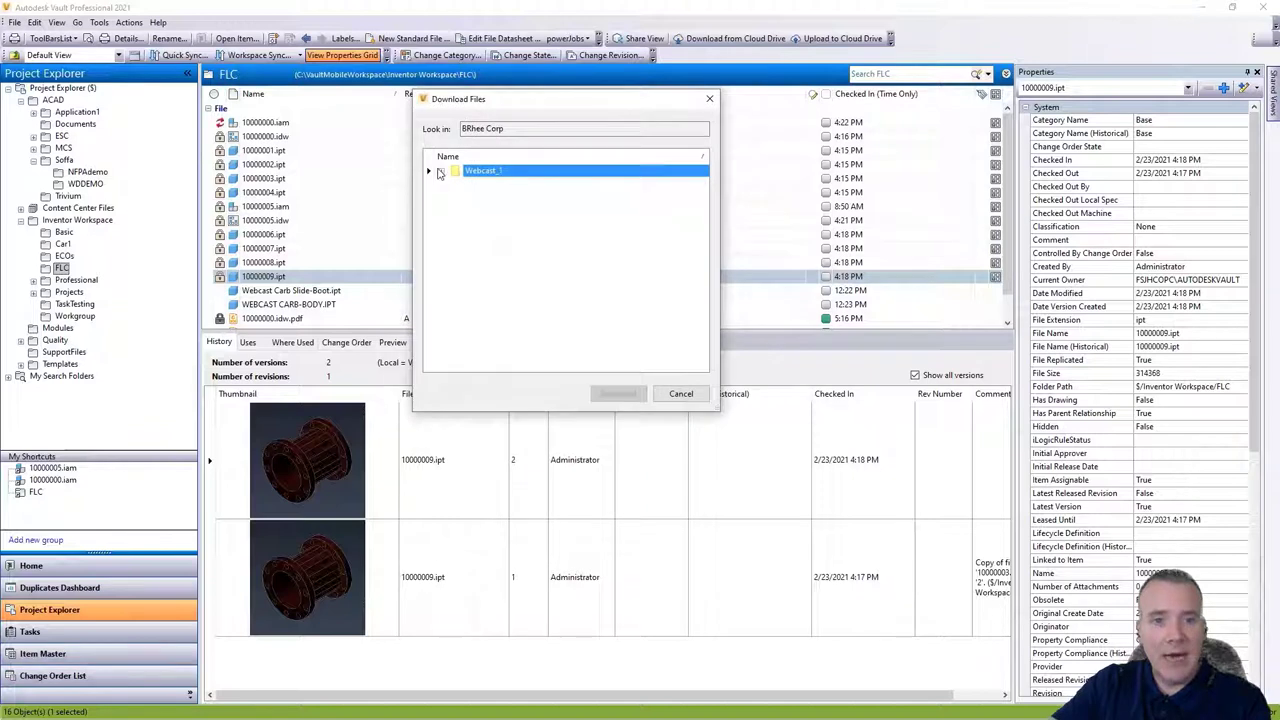
{"action": "left_click", "coordinate": [443, 172]}
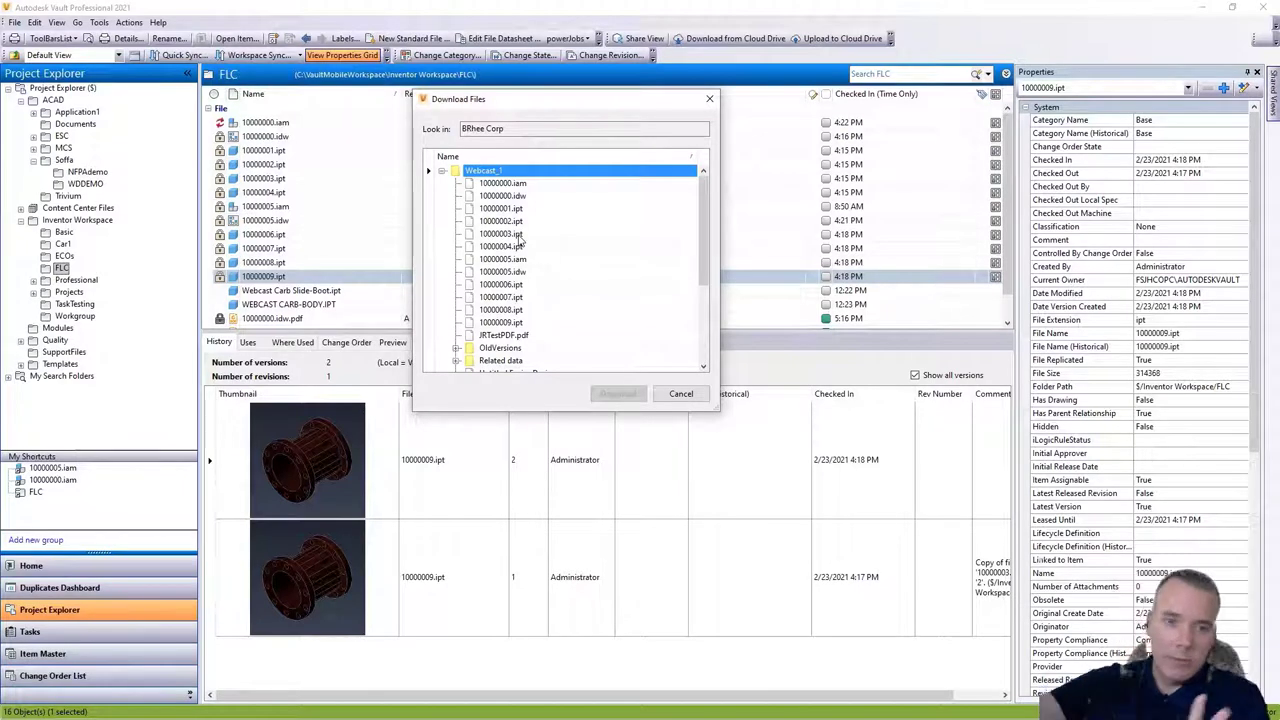
{"action": "left_click", "coordinate": [709, 98]}
Step: Review the version history and properties of 10000002.ipt, Webcast Carb Slide-Boot.ipt, 10000003.ipt and 10000000.idw.pdf in the FLC folder
{"action": "left_click", "coordinate": [265, 165]}
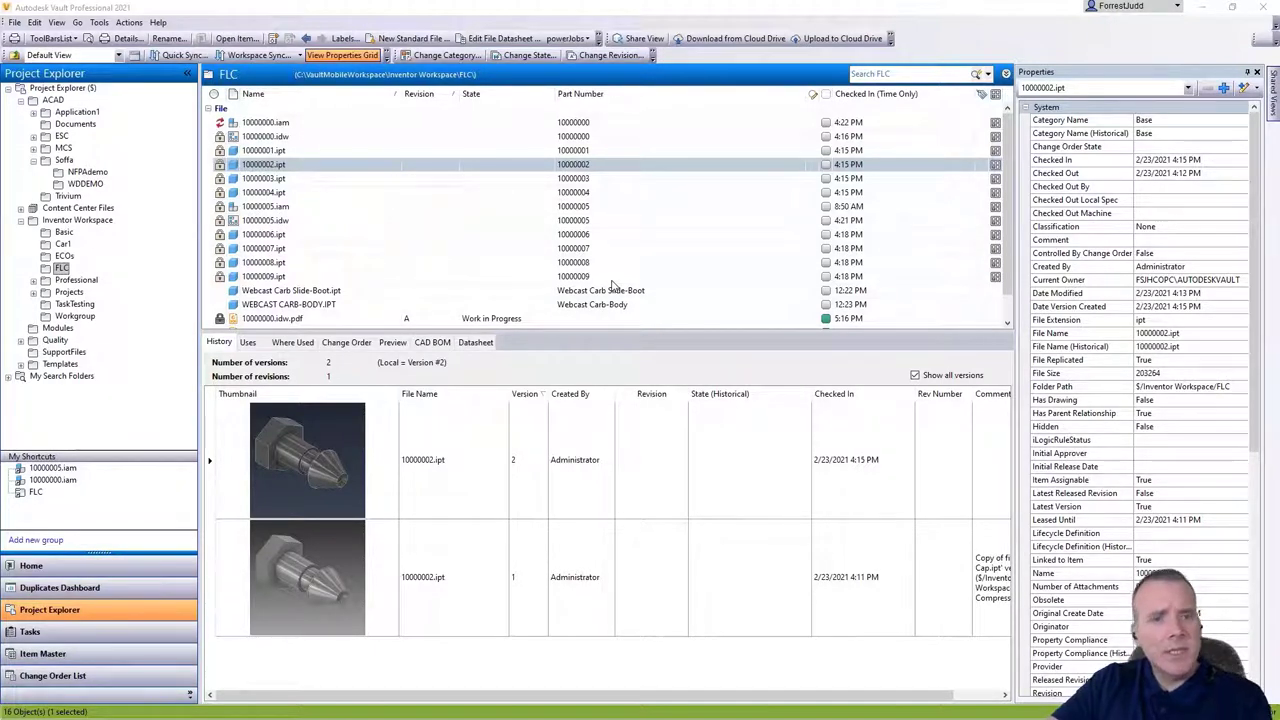
{"action": "left_click", "coordinate": [268, 319]}
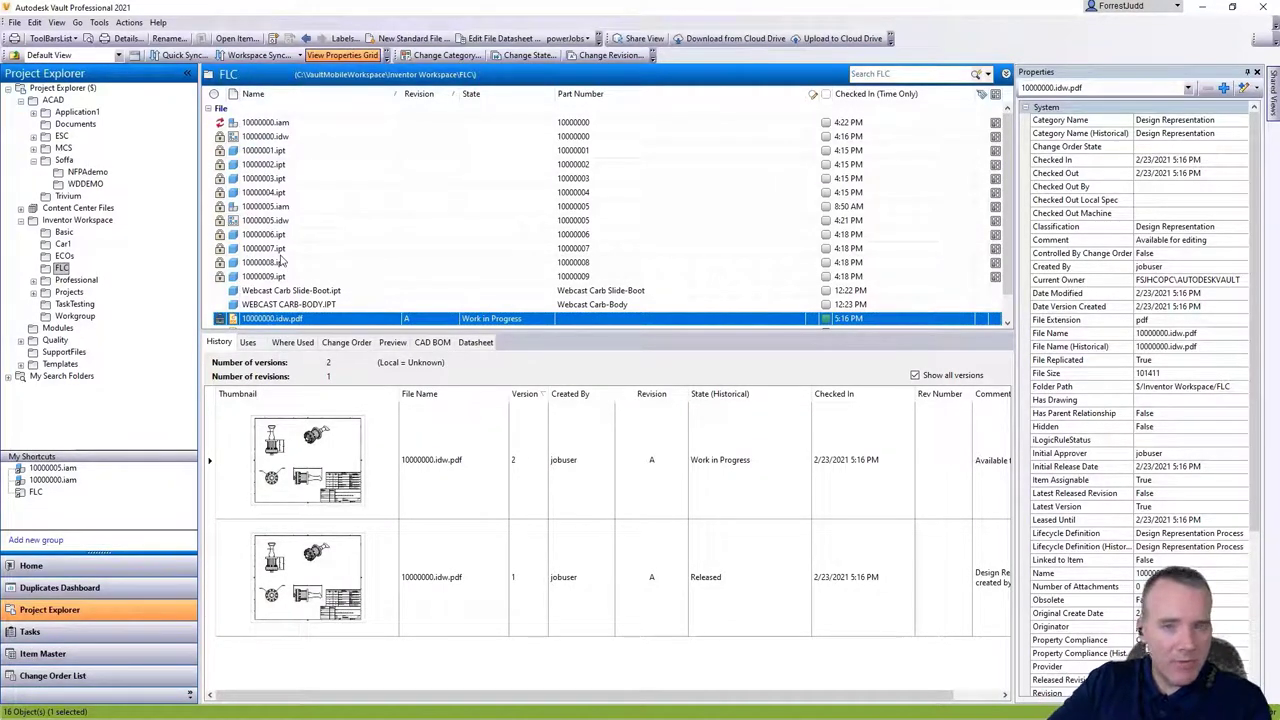
{"action": "left_click", "coordinate": [14, 22]}
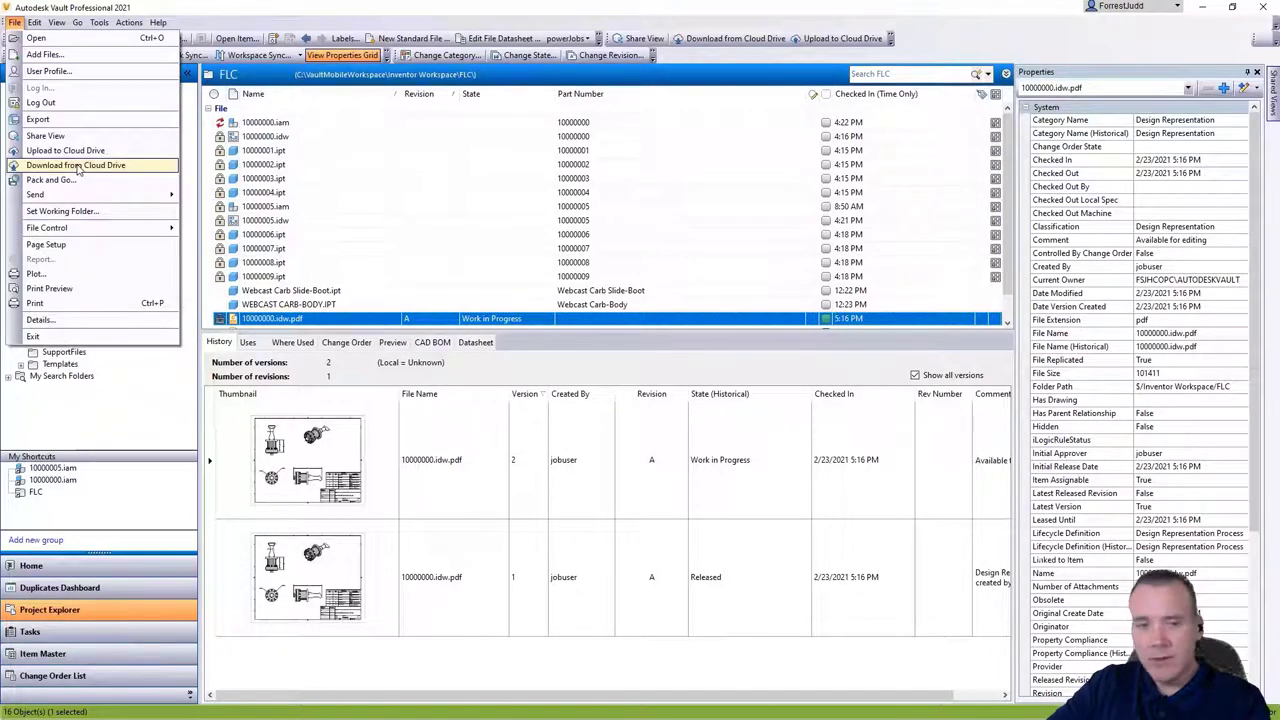
{"action": "left_click", "coordinate": [275, 274]}
{"action": "left_click", "coordinate": [283, 290]}
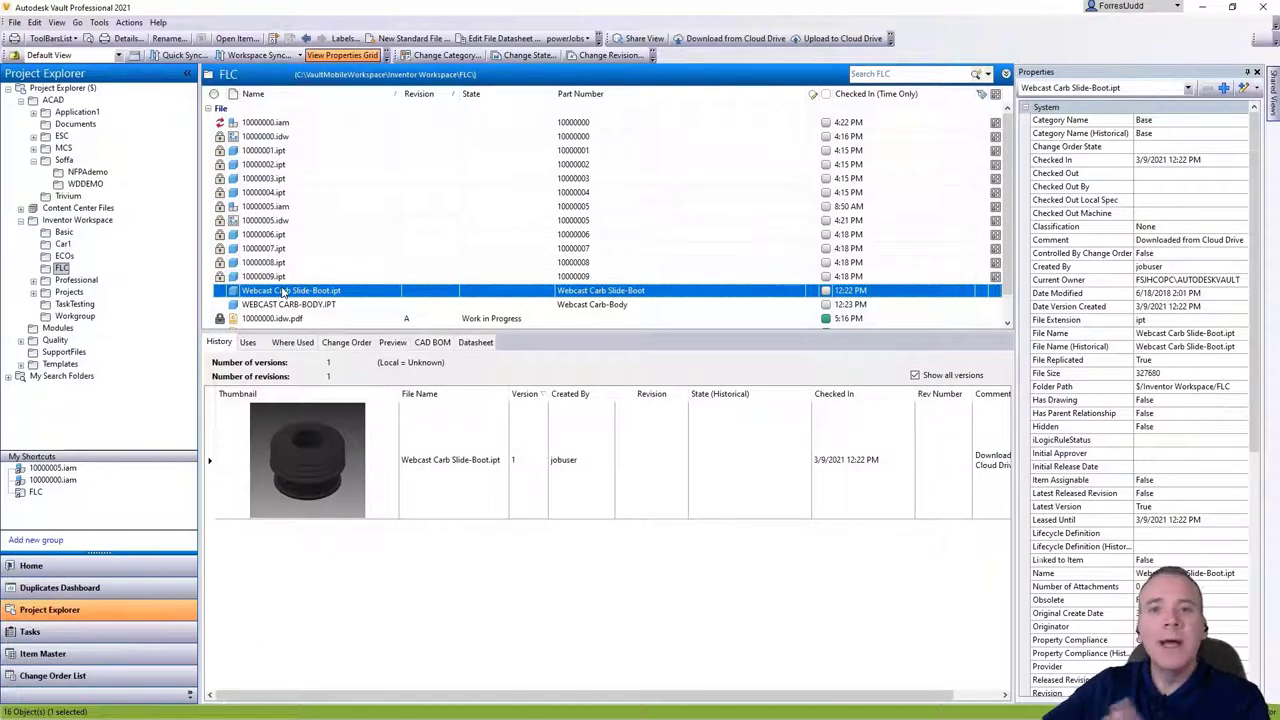
{"action": "left_click", "coordinate": [268, 179]}
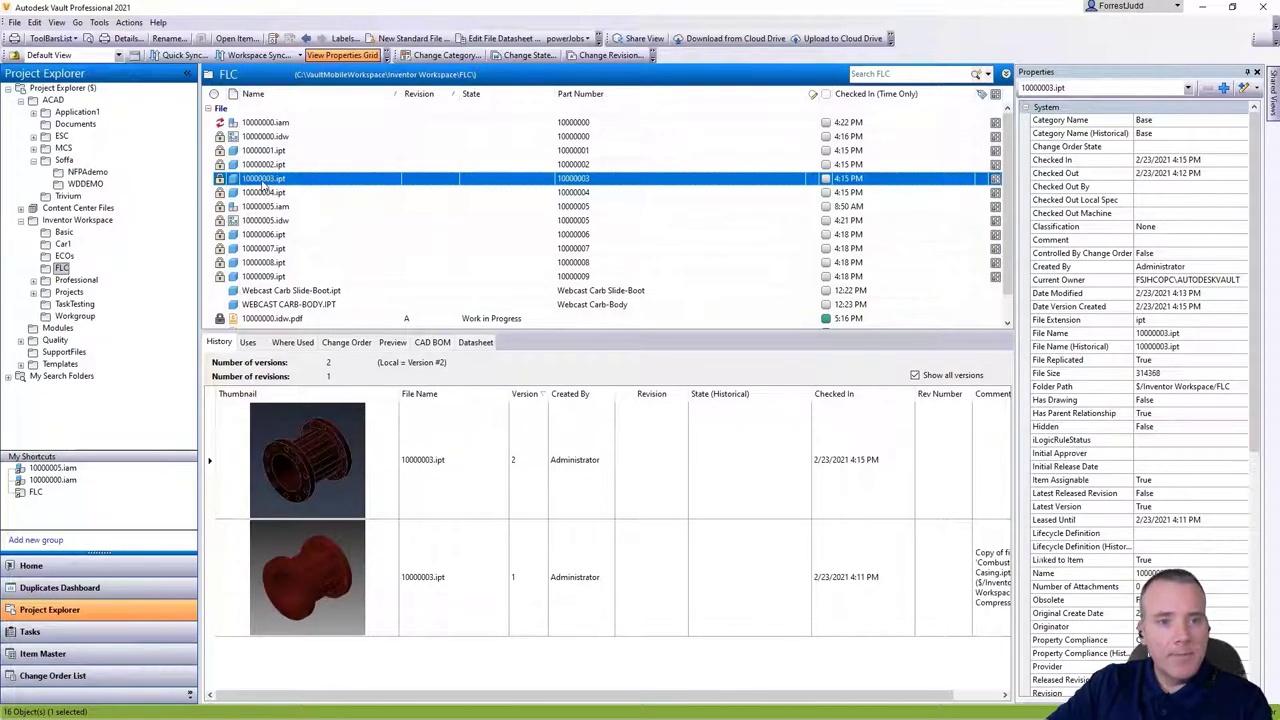
{"action": "scroll", "coordinate": [268, 250], "scroll_direction": "down", "scroll_amount": 1}
{"action": "left_click", "coordinate": [268, 305]}
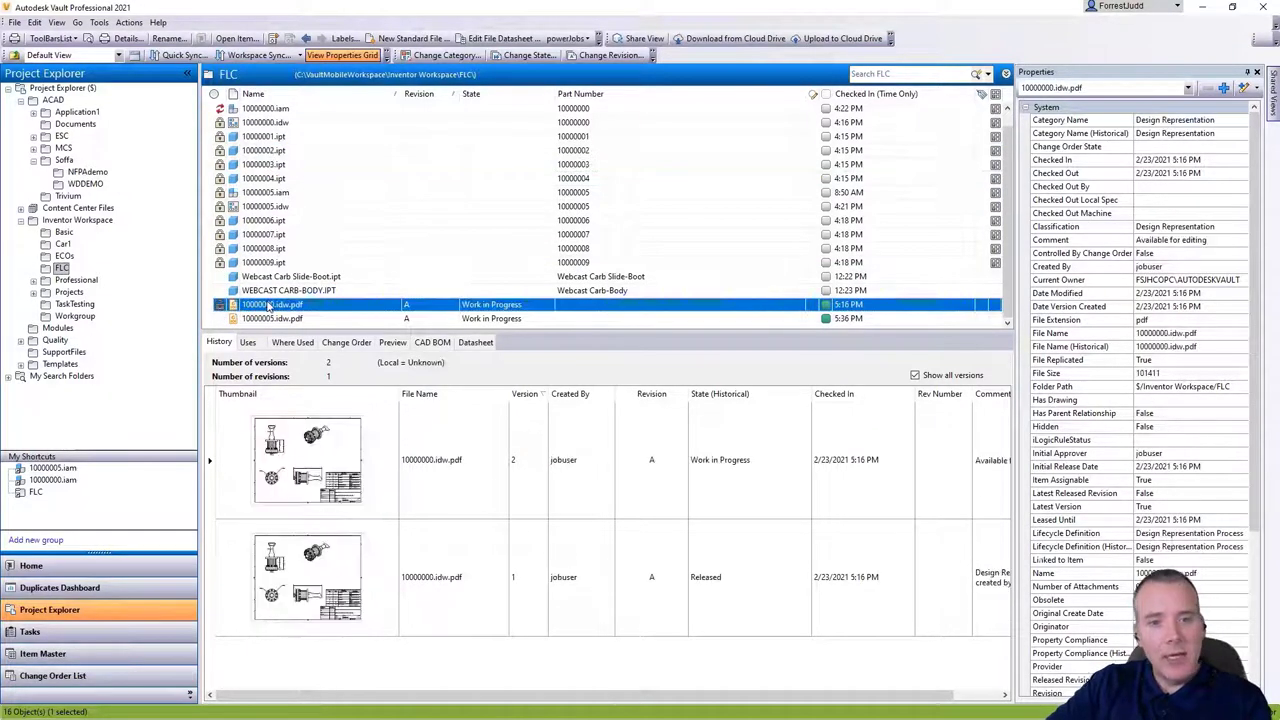
{"action": "right_click", "coordinate": [265, 306]}
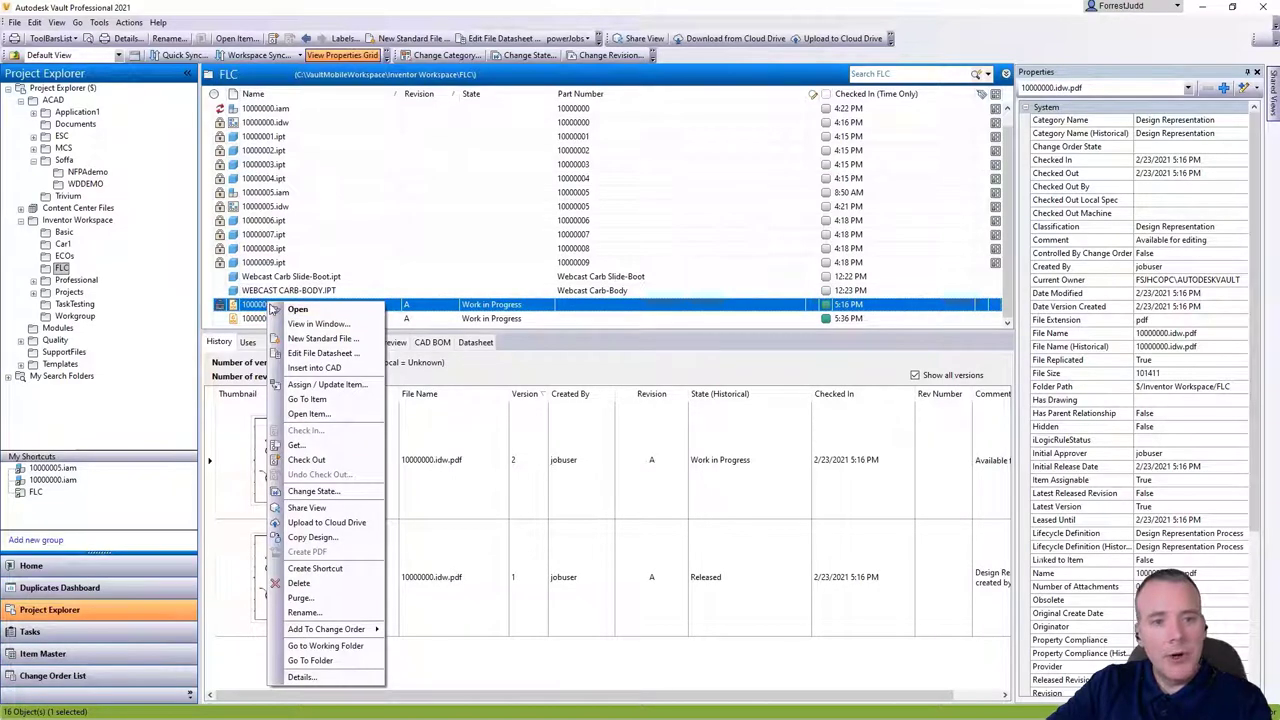
Step: Open the JetEngine folder under Inventor Workspace > Professional and browse down its file list to Core.ipt
{"action": "left_click", "coordinate": [84, 316]}
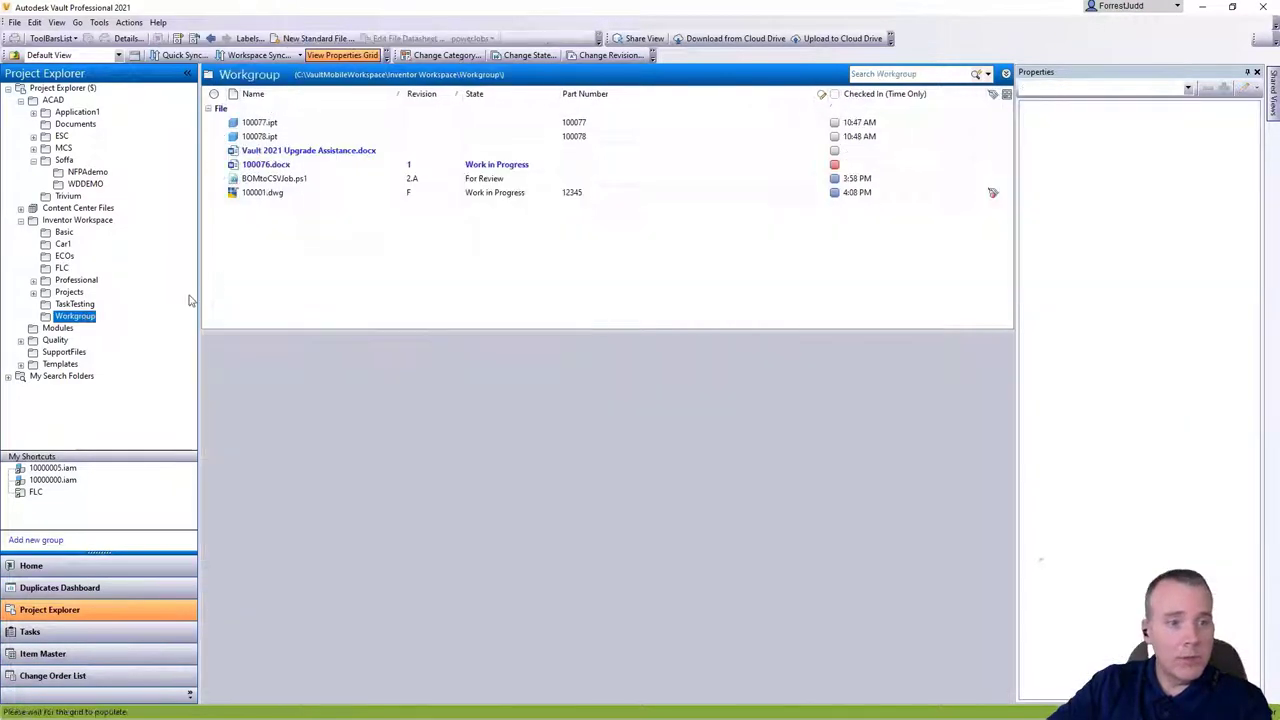
{"action": "left_click", "coordinate": [76, 280]}
{"action": "left_click", "coordinate": [33, 281]}
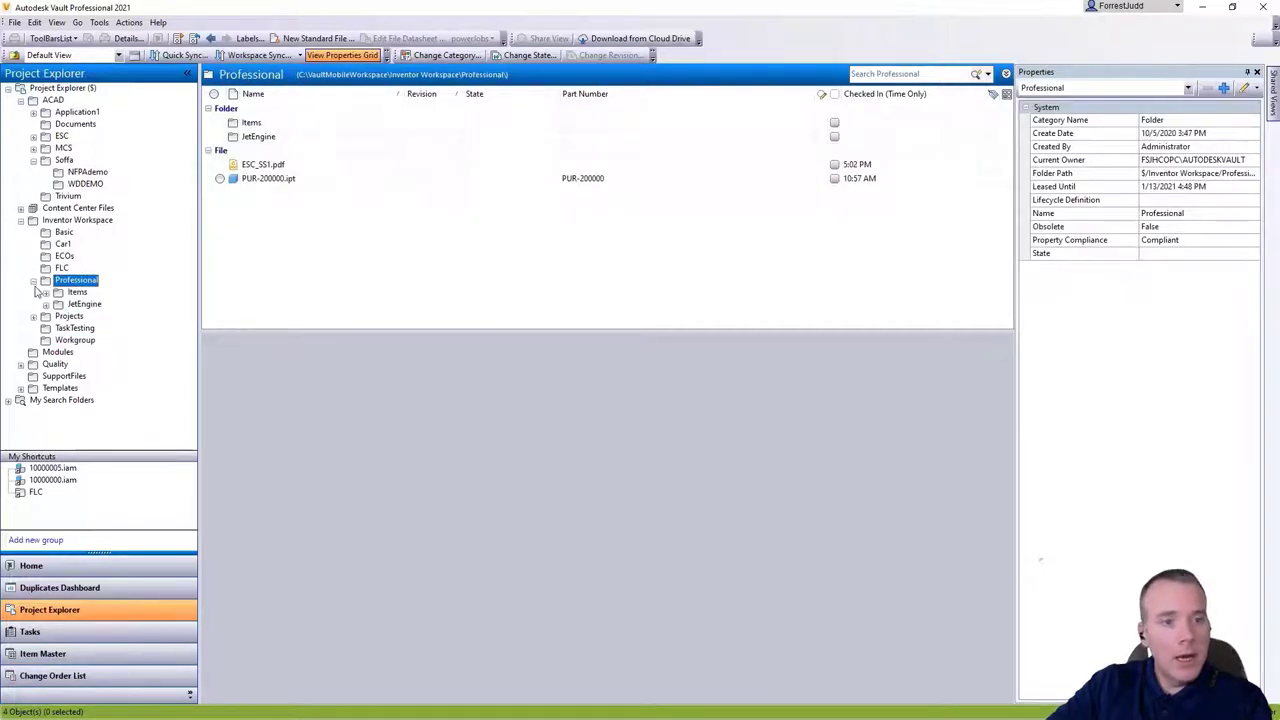
{"action": "left_click", "coordinate": [84, 303]}
{"action": "scroll", "coordinate": [345, 225], "scroll_direction": "down", "scroll_amount": 10}
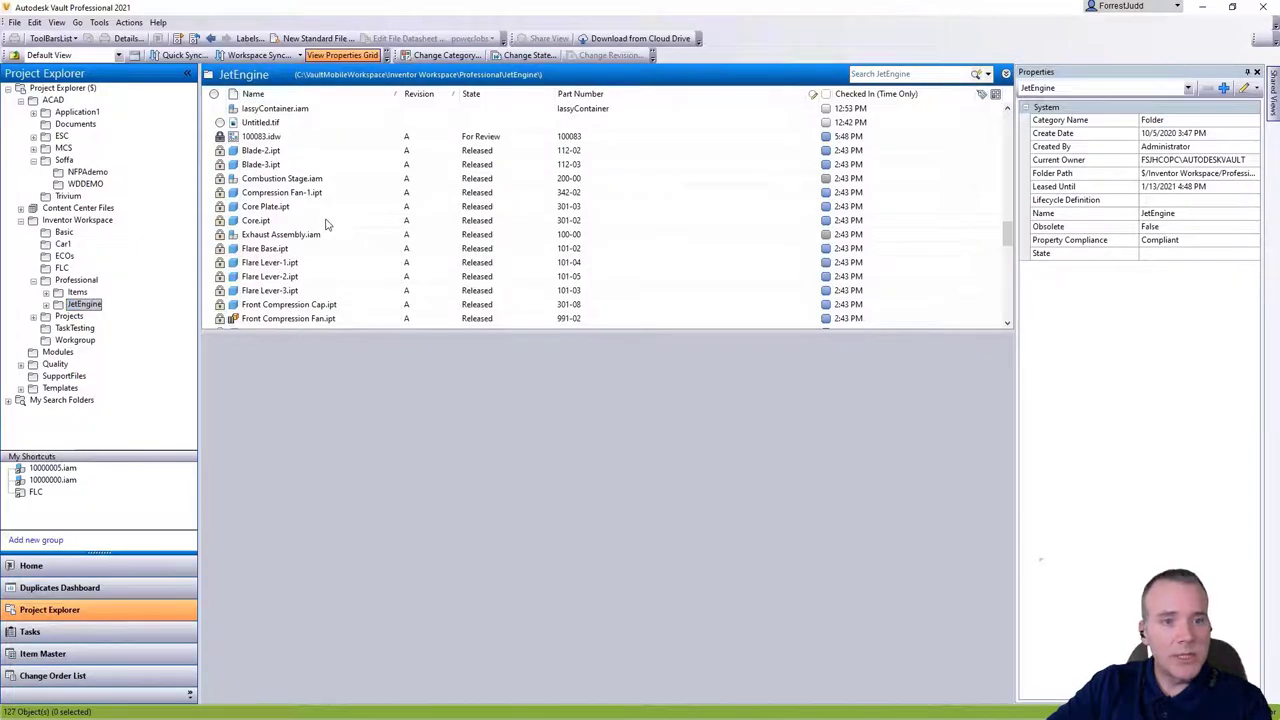
Step: Change the state of the released Core.ipt to Work in Progress at revision B
{"action": "left_click", "coordinate": [327, 221]}
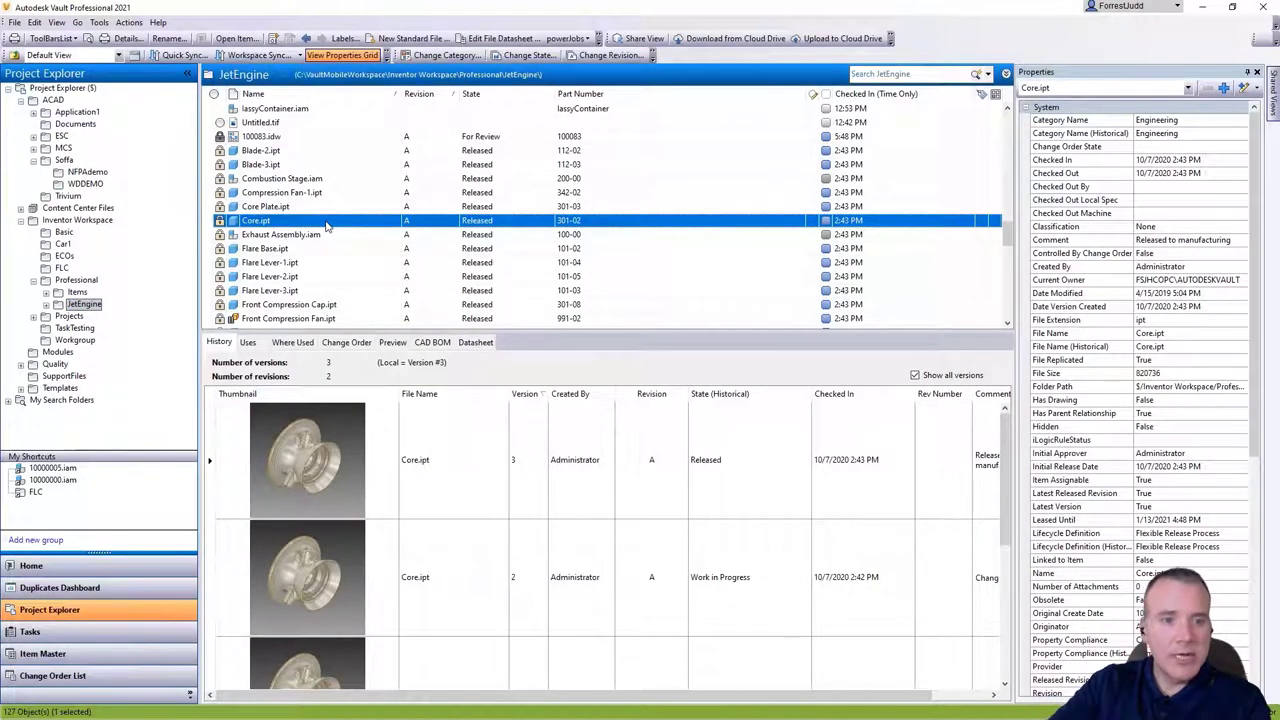
{"action": "right_click", "coordinate": [325, 226]}
{"action": "left_click", "coordinate": [366, 409]}
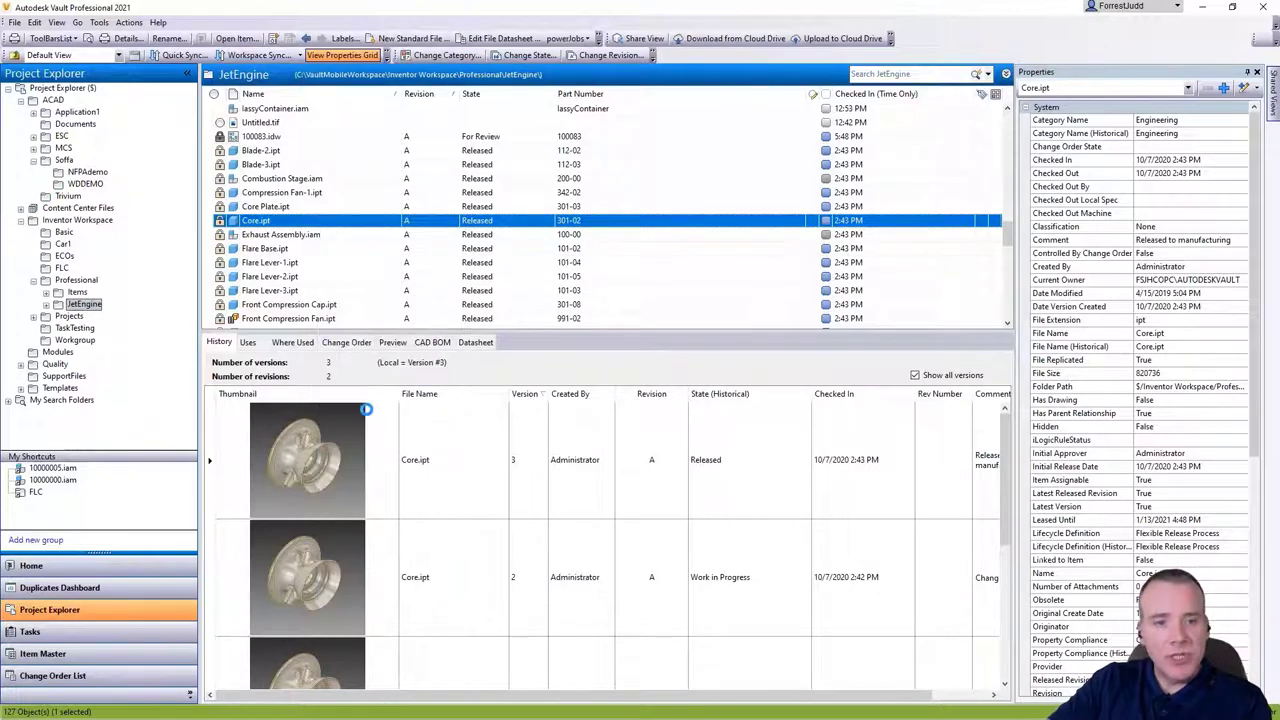
{"action": "left_click", "coordinate": [869, 115]}
{"action": "left_click", "coordinate": [700, 149]}
{"action": "left_click", "coordinate": [721, 632]}
{"action": "left_click", "coordinate": [407, 223]}
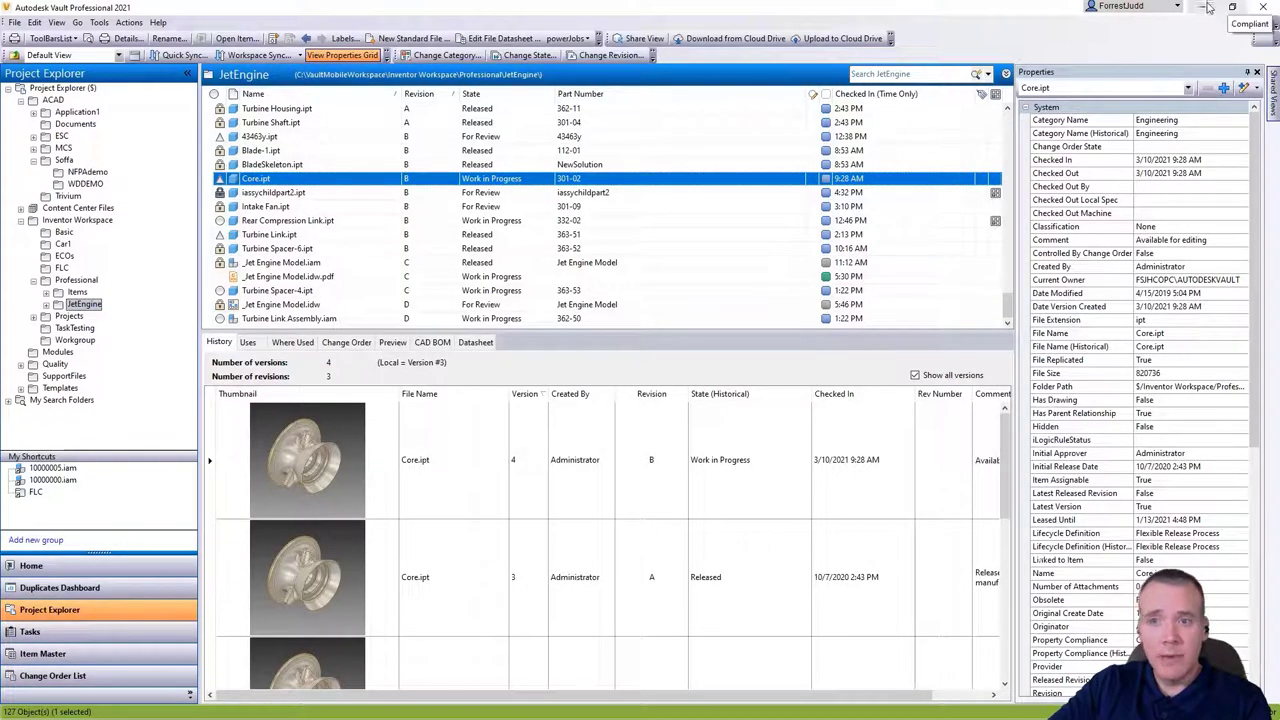
{"action": "key", "text": "alt+Tab"}
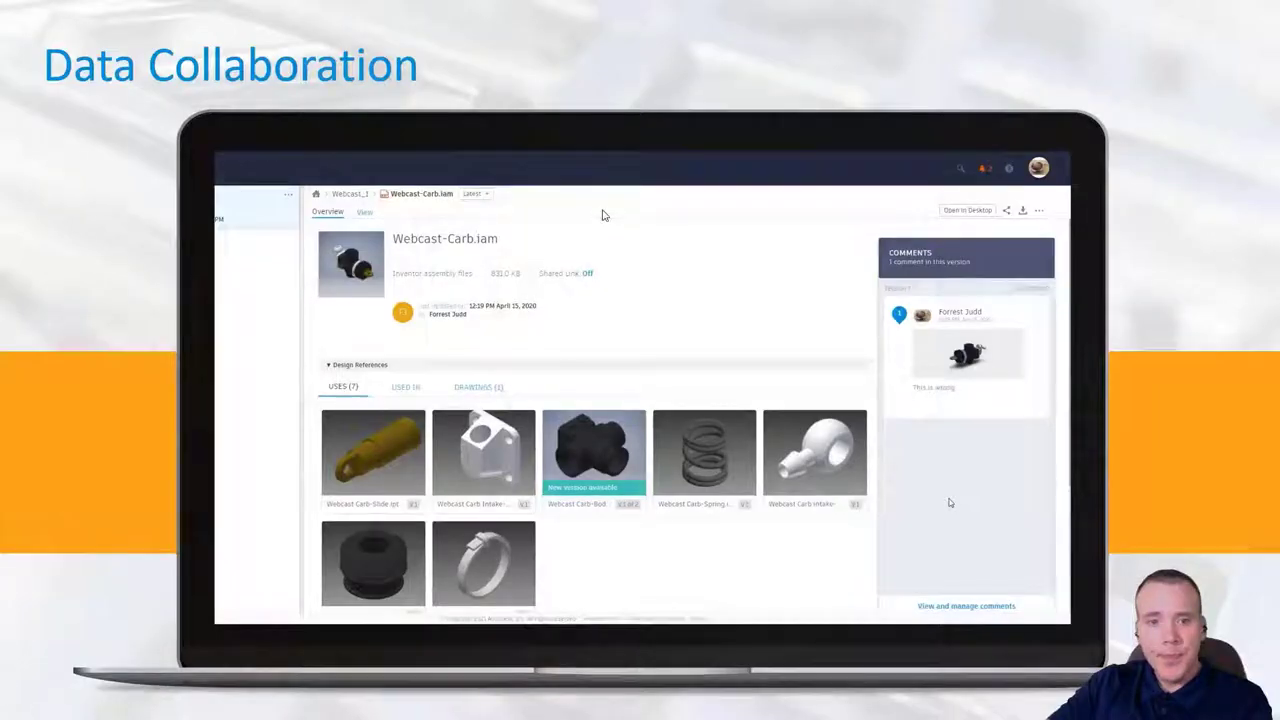
{"action": "left_click", "coordinate": [603, 213]}
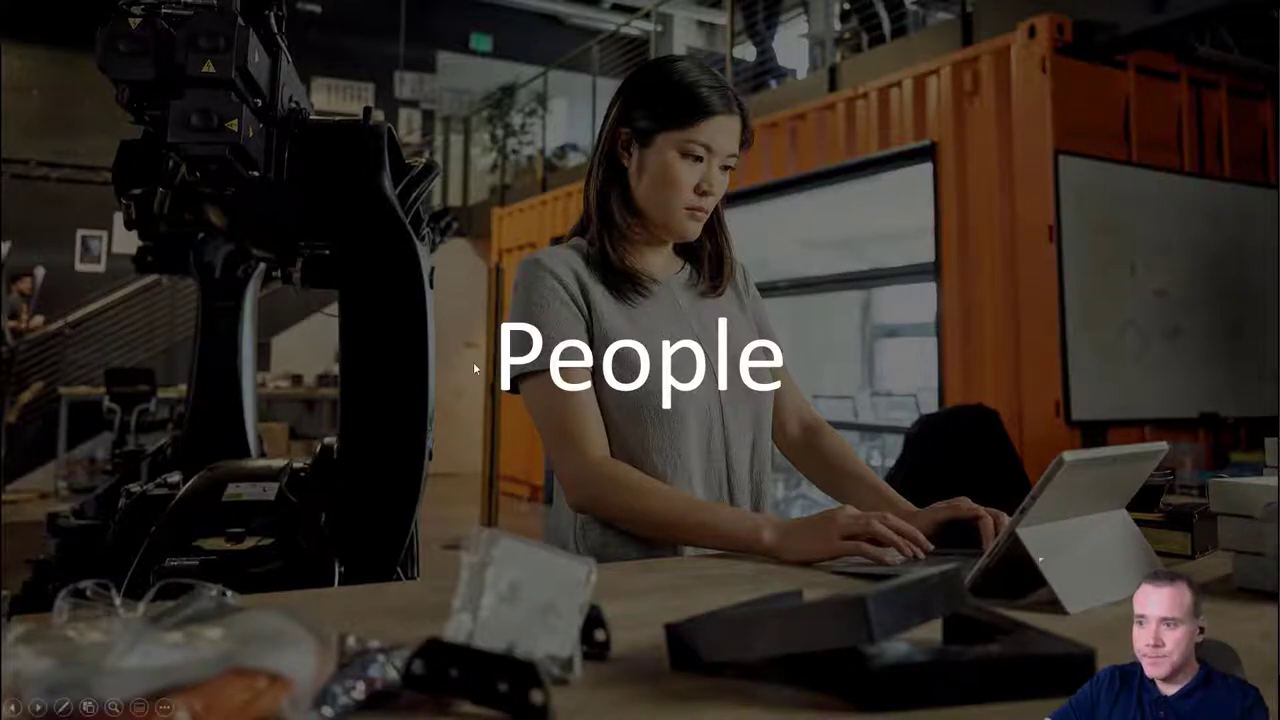
{"action": "left_click", "coordinate": [519, 358]}
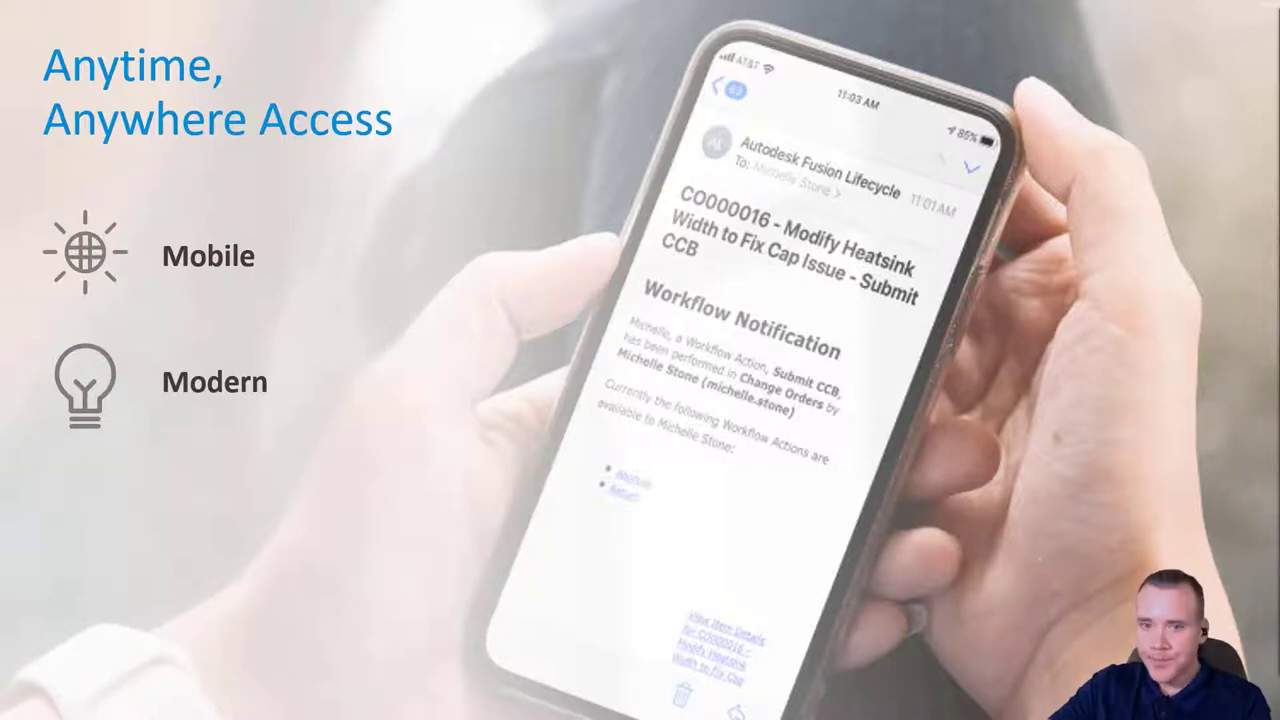
{"action": "key", "text": "Right"}
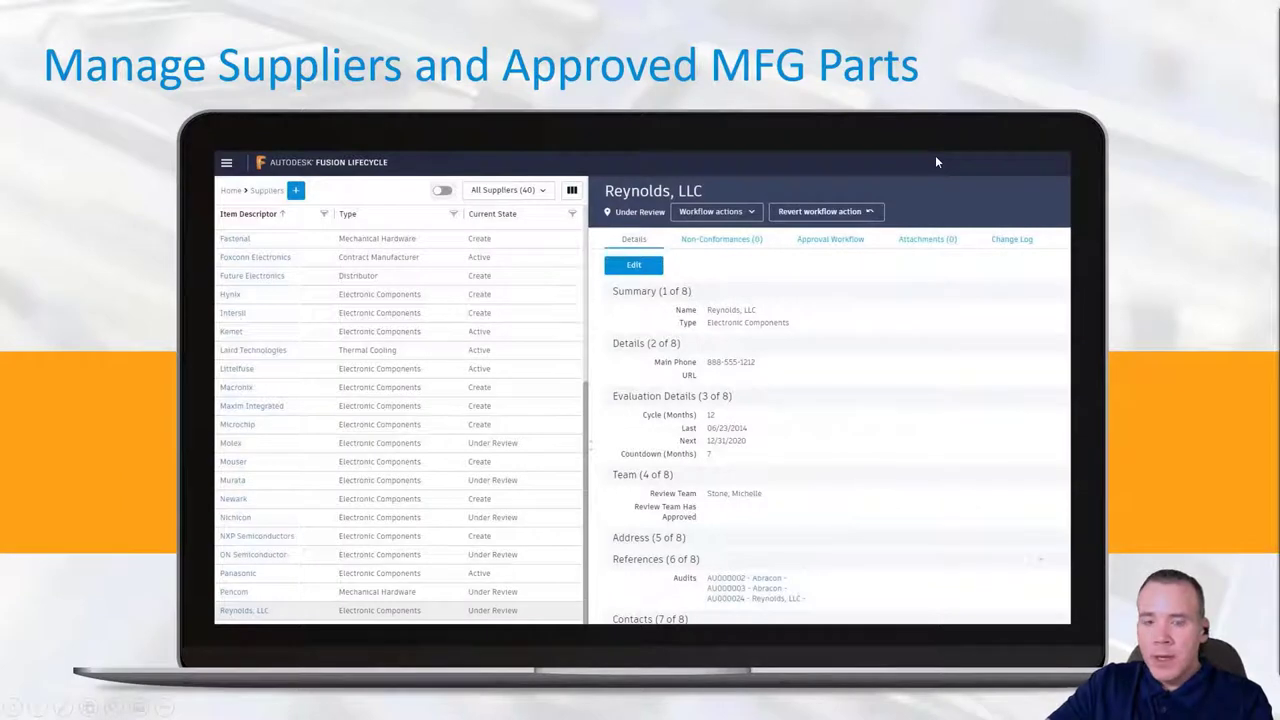
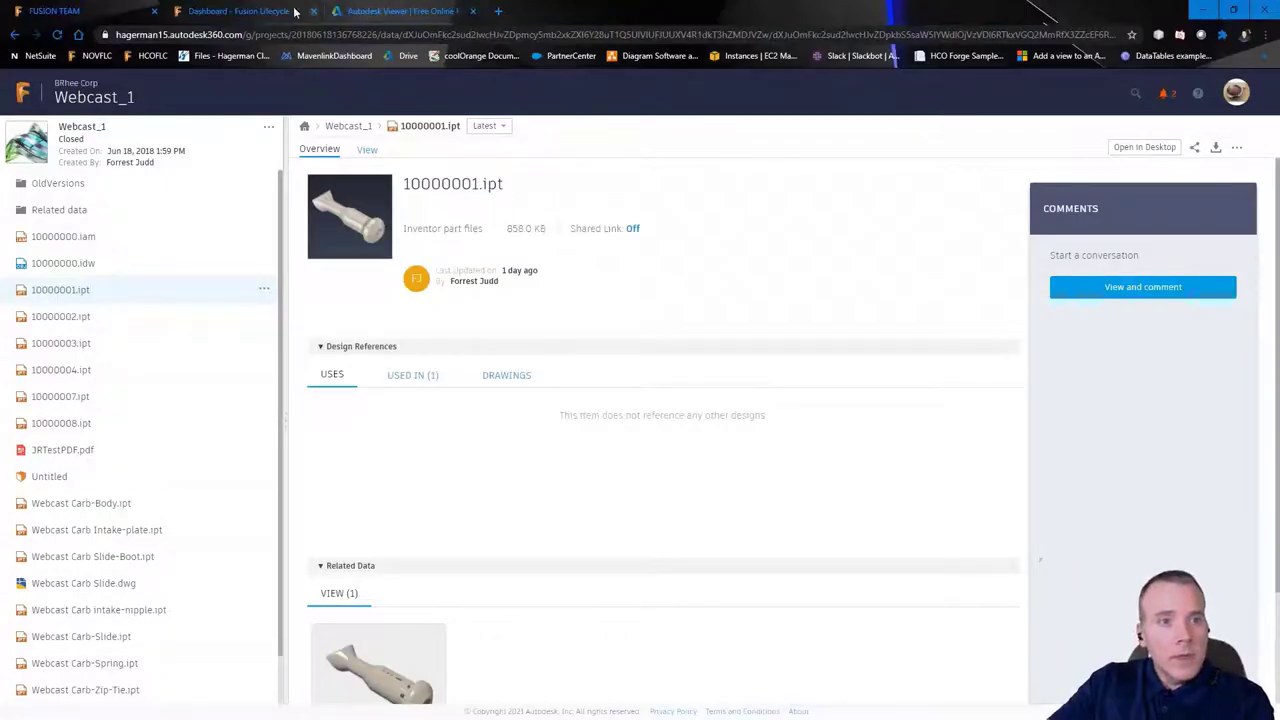
Step: Switch to Fusion Lifecycle in the browser and open the Suppliers workspace of the Supply Chain group
{"action": "left_click", "coordinate": [245, 11]}
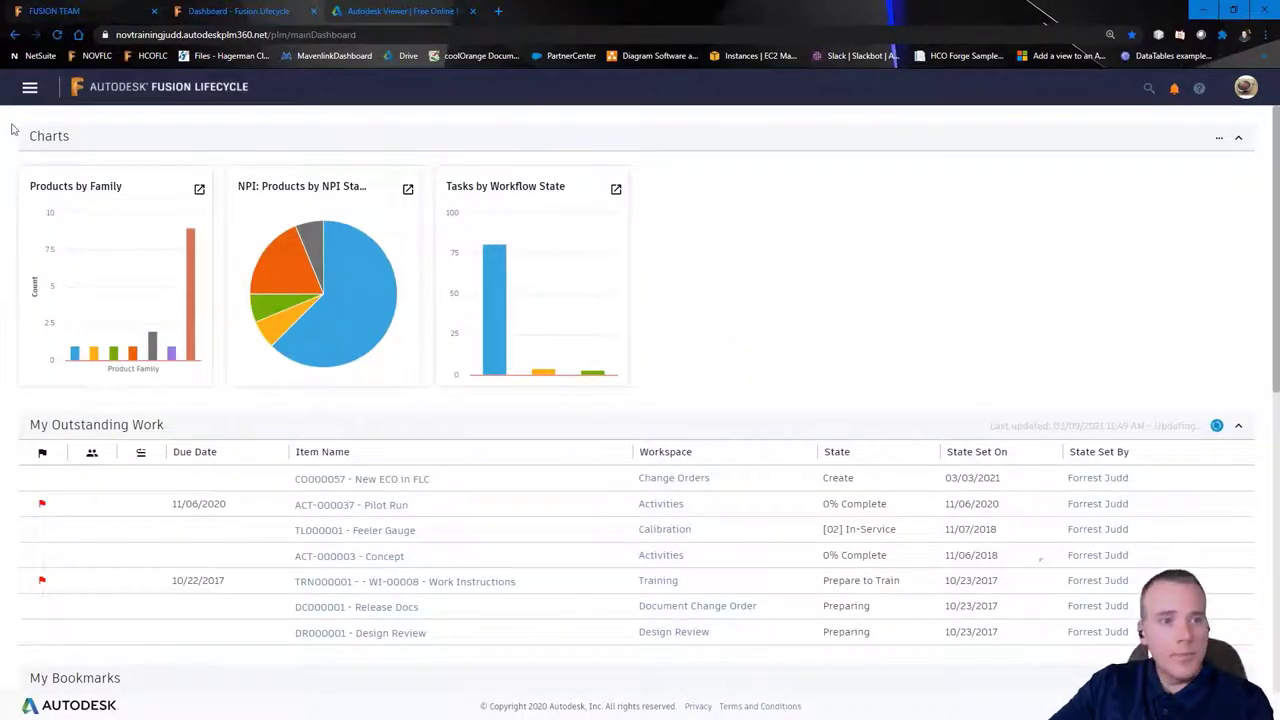
{"action": "left_click", "coordinate": [30, 88]}
{"action": "left_click", "coordinate": [70, 168]}
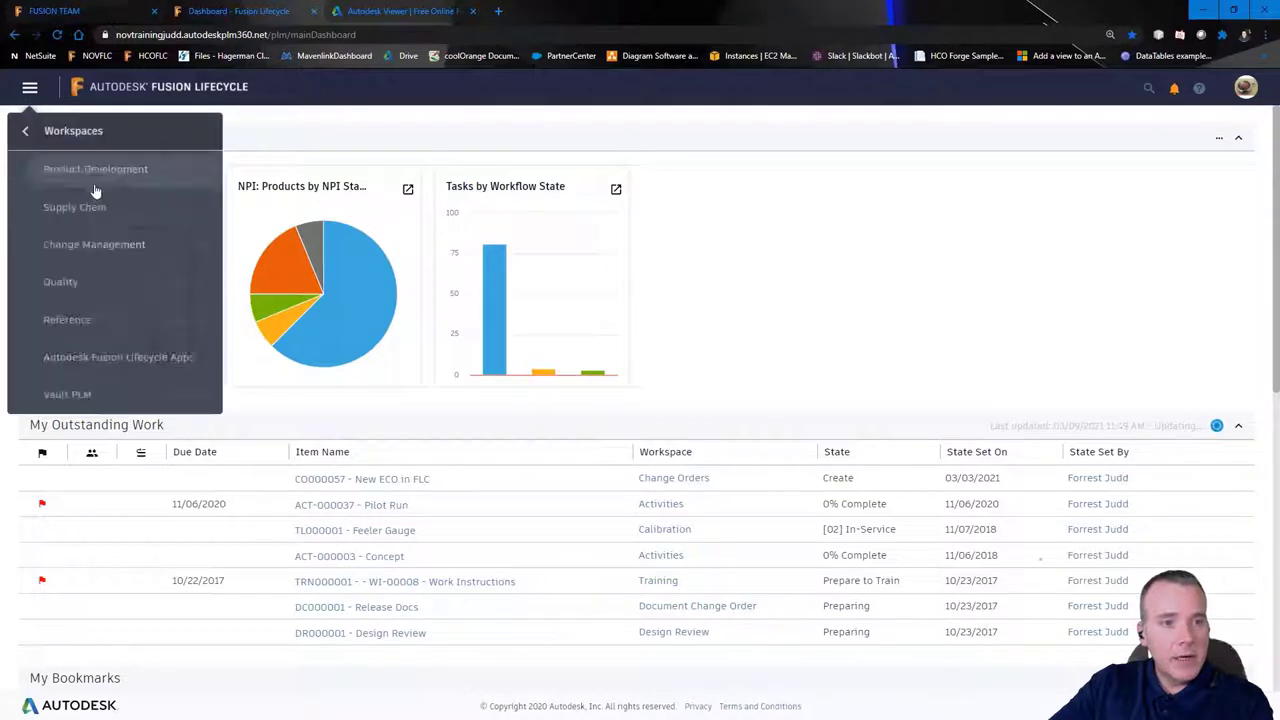
{"action": "left_click", "coordinate": [89, 212]}
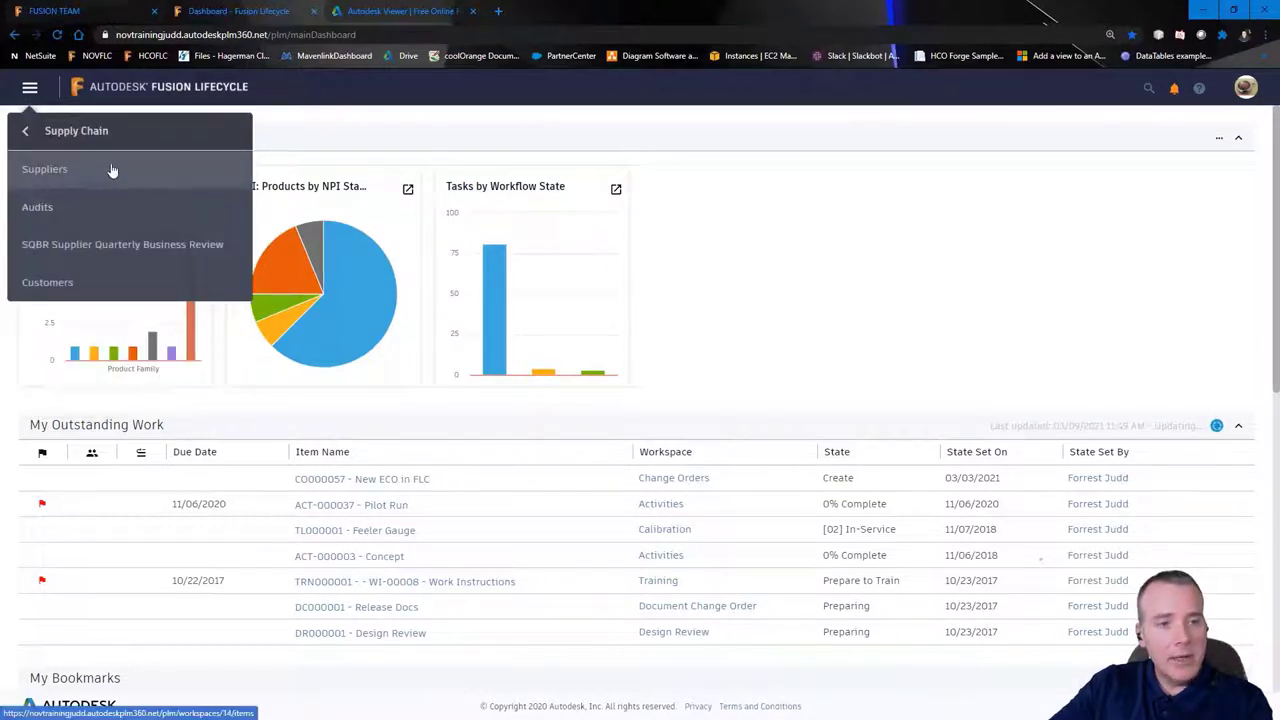
{"action": "left_click", "coordinate": [111, 171]}
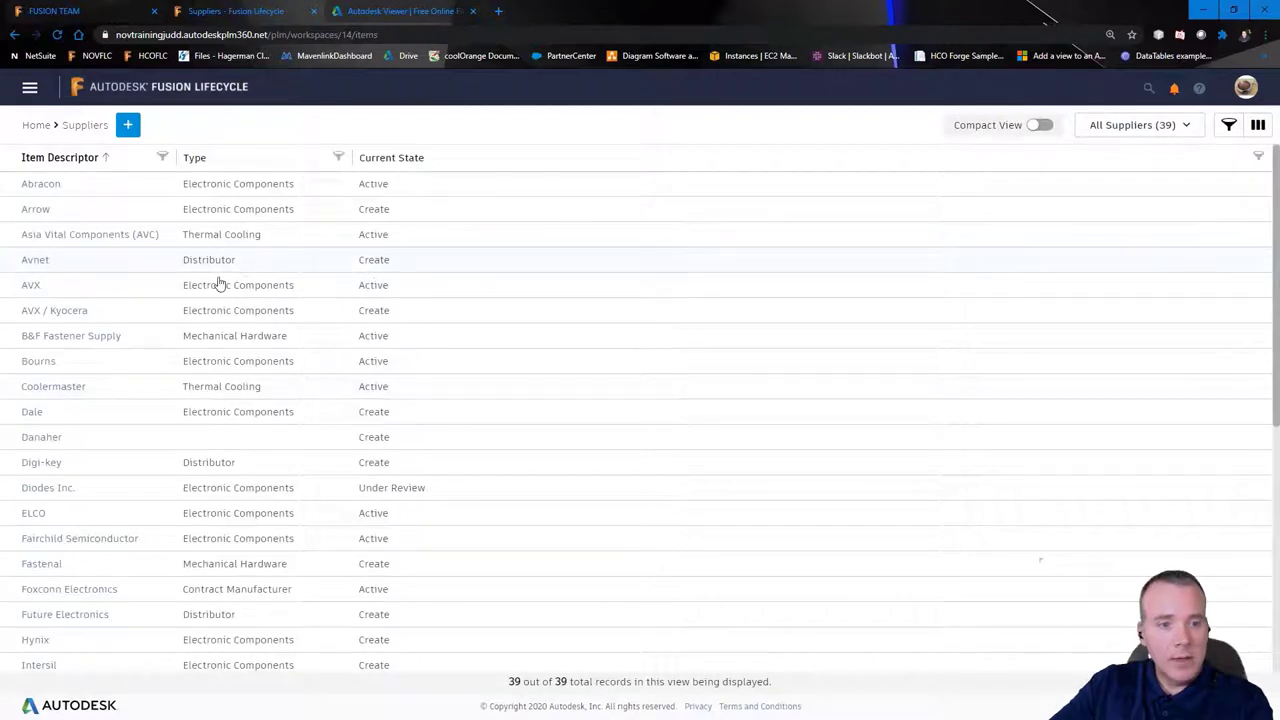
Step: Look through the list of all suppliers and examine the Foxconn Electronics record down to its contacts and notes
{"action": "scroll", "coordinate": [218, 300], "scroll_direction": "down", "scroll_amount": 5}
{"action": "scroll", "coordinate": [222, 340], "scroll_direction": "down", "scroll_amount": 1}
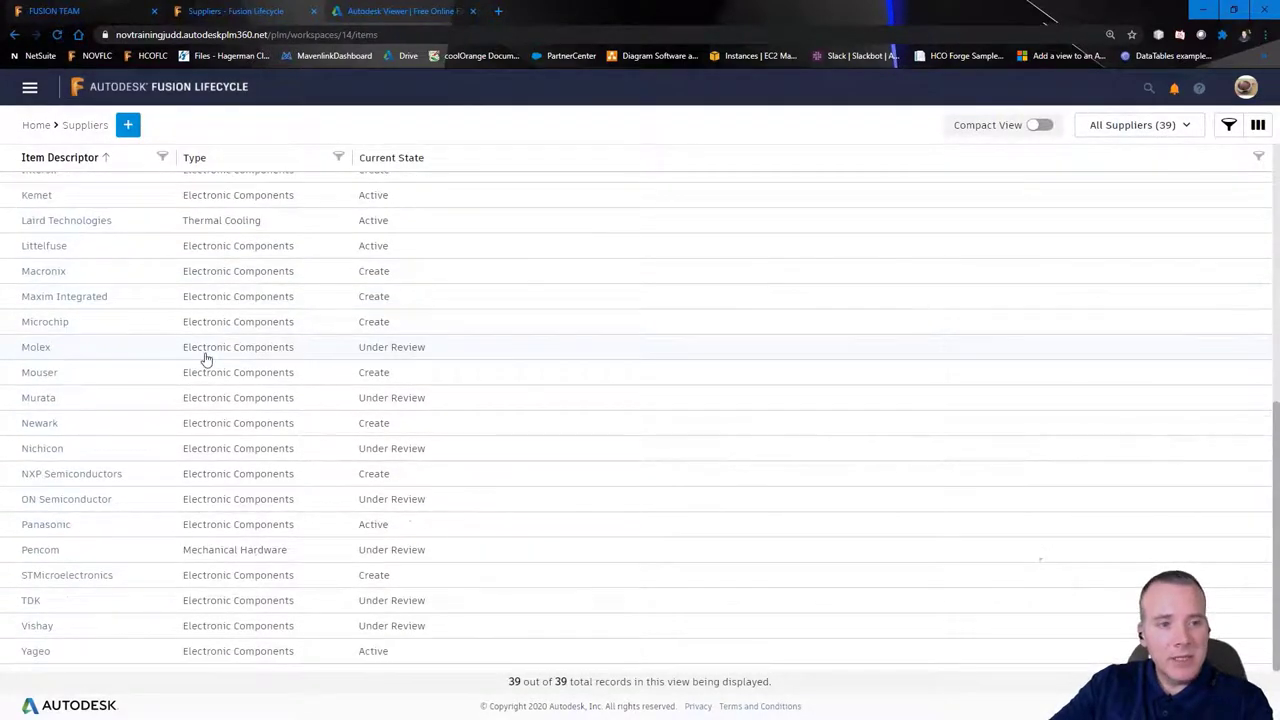
{"action": "scroll", "coordinate": [200, 329], "scroll_direction": "up", "scroll_amount": 6}
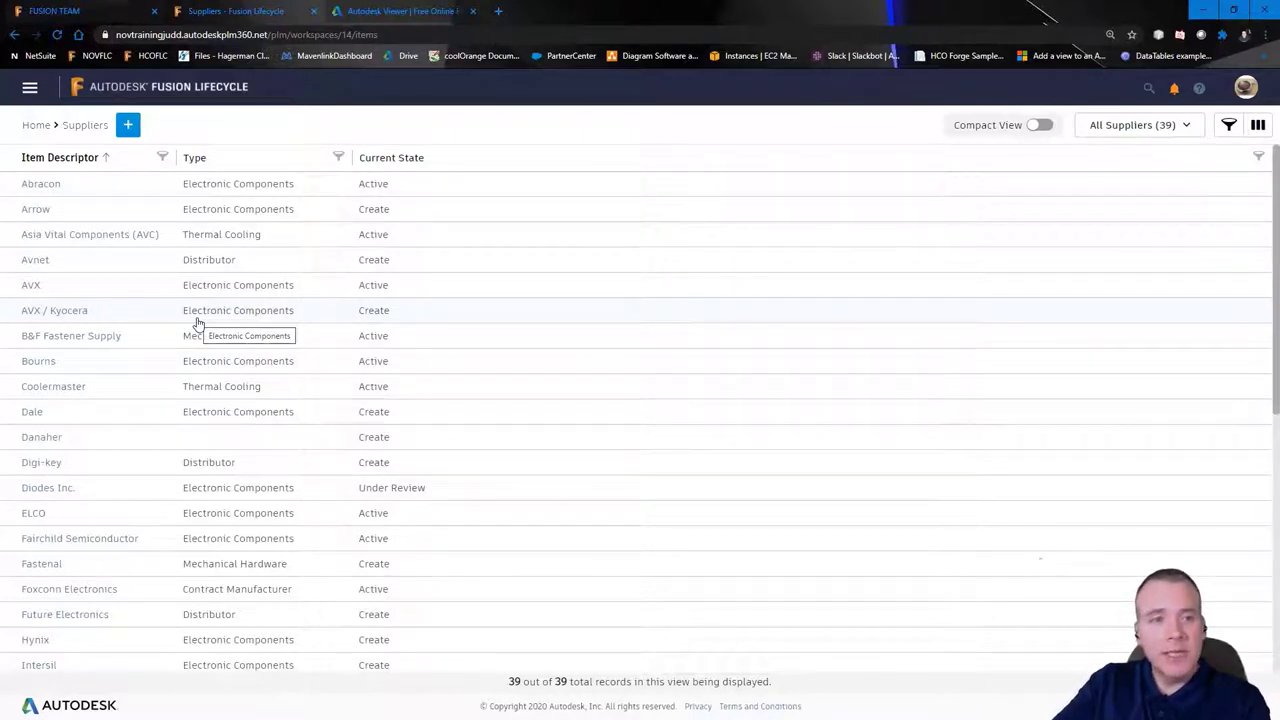
{"action": "scroll", "coordinate": [117, 378], "scroll_direction": "down", "scroll_amount": 4}
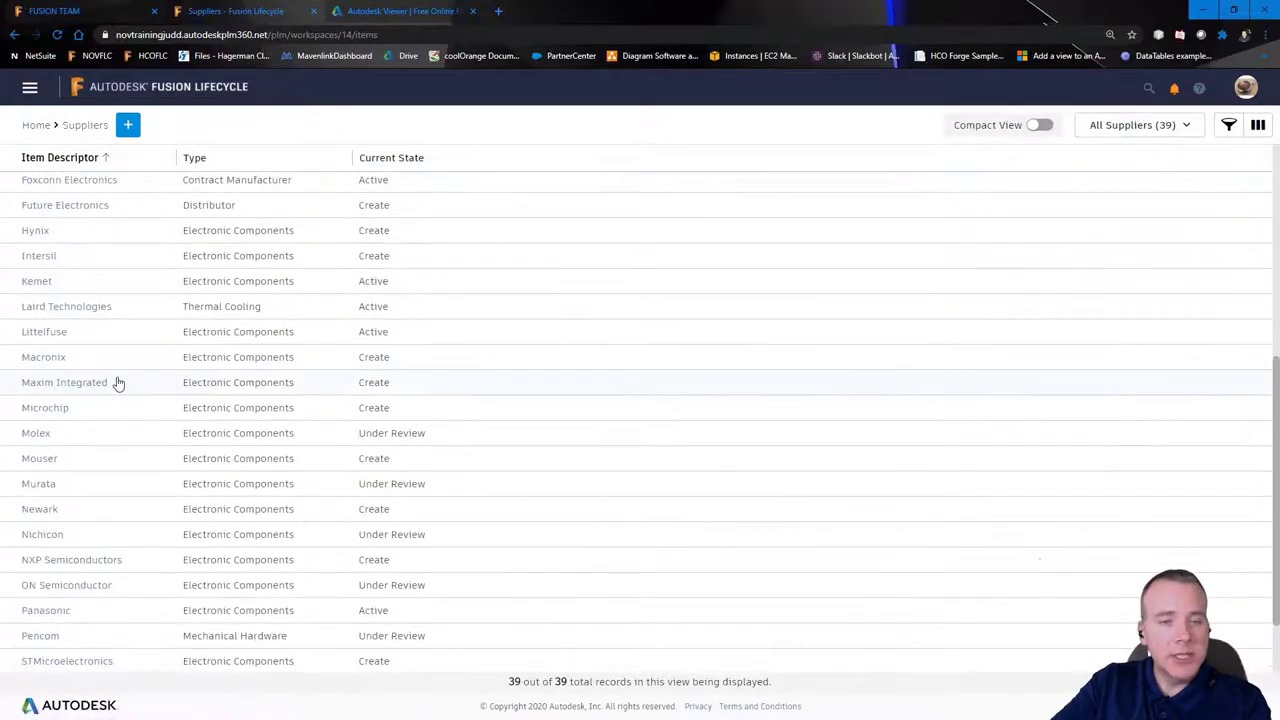
{"action": "scroll", "coordinate": [117, 382], "scroll_direction": "down", "scroll_amount": 1}
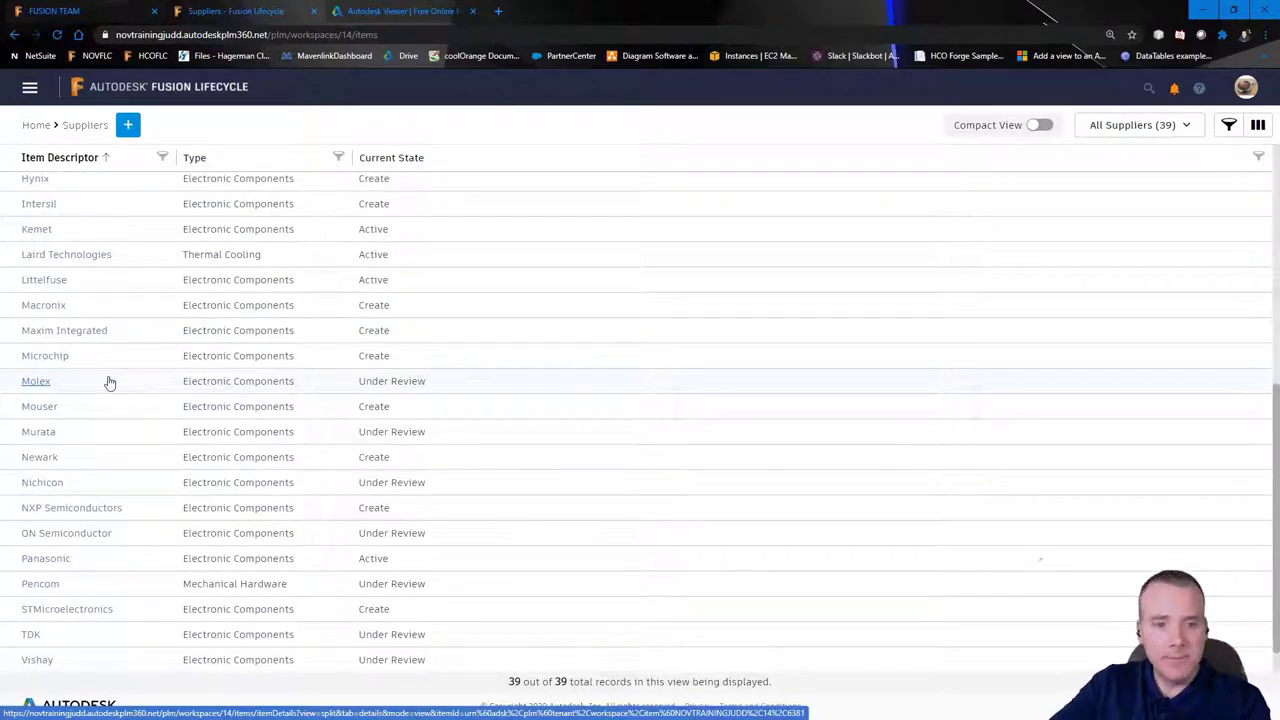
{"action": "scroll", "coordinate": [103, 374], "scroll_direction": "up", "scroll_amount": 4}
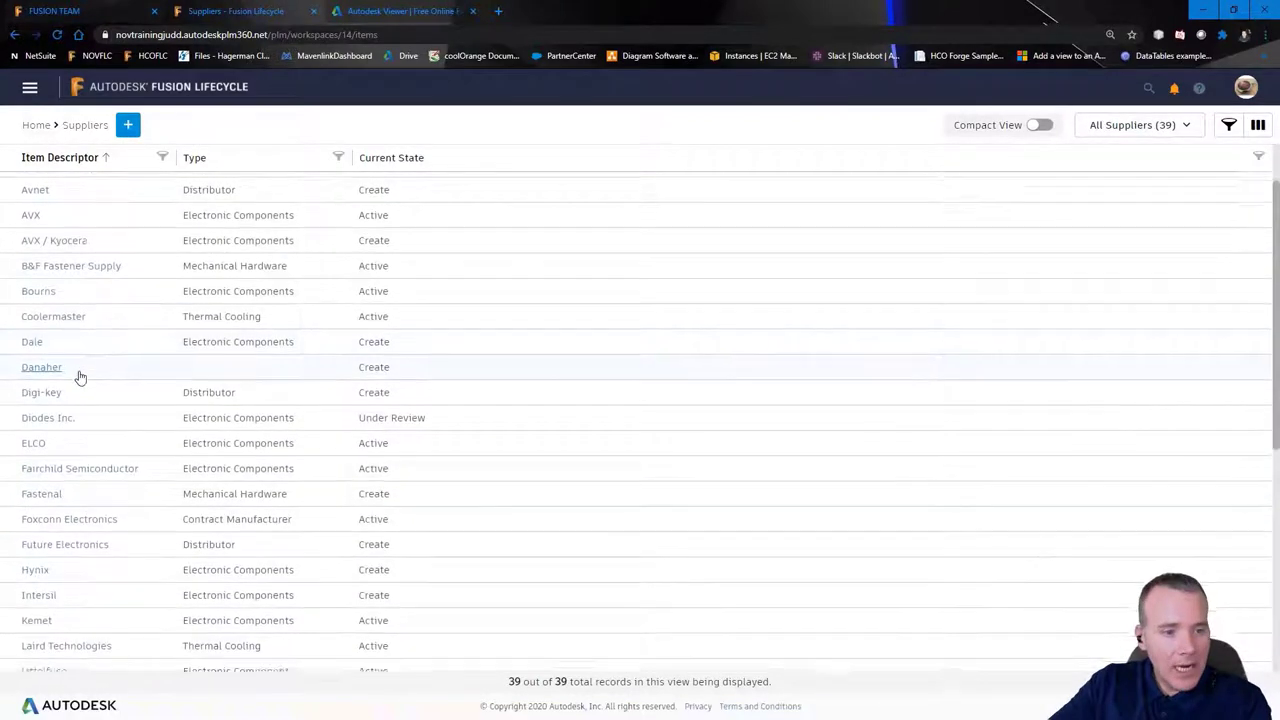
{"action": "scroll", "coordinate": [80, 378], "scroll_direction": "down", "scroll_amount": 2}
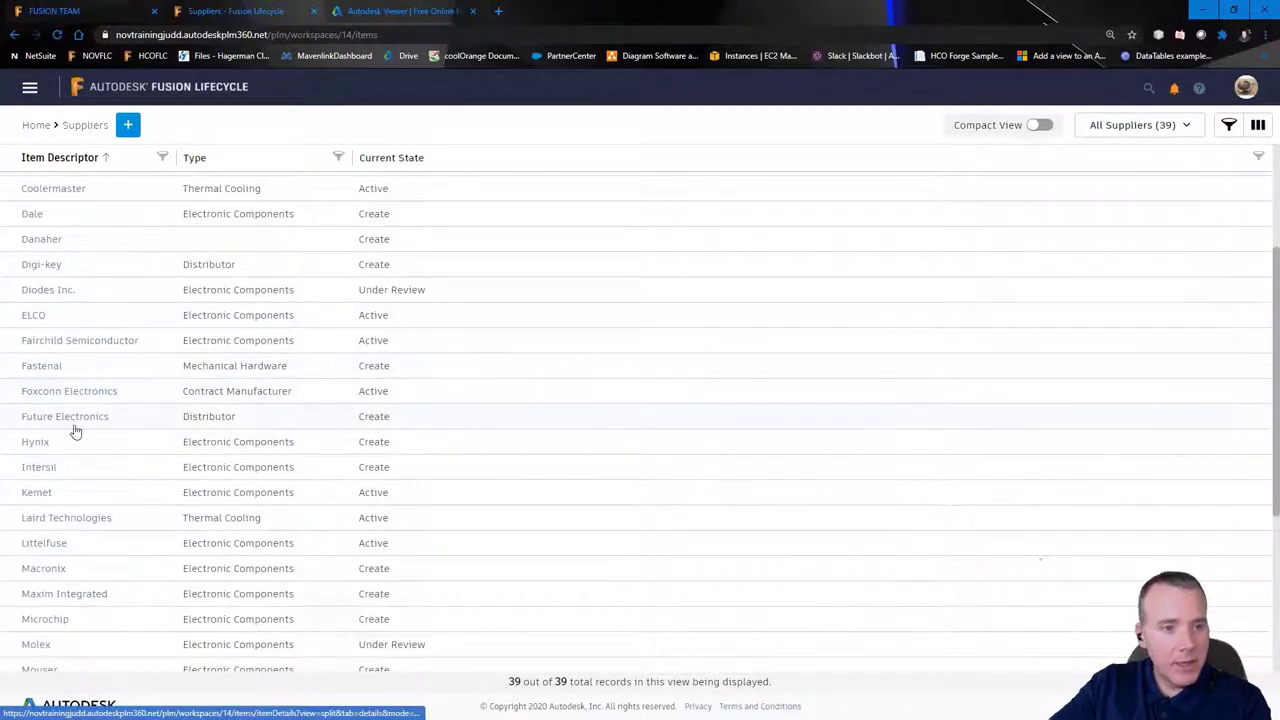
{"action": "left_click", "coordinate": [72, 394]}
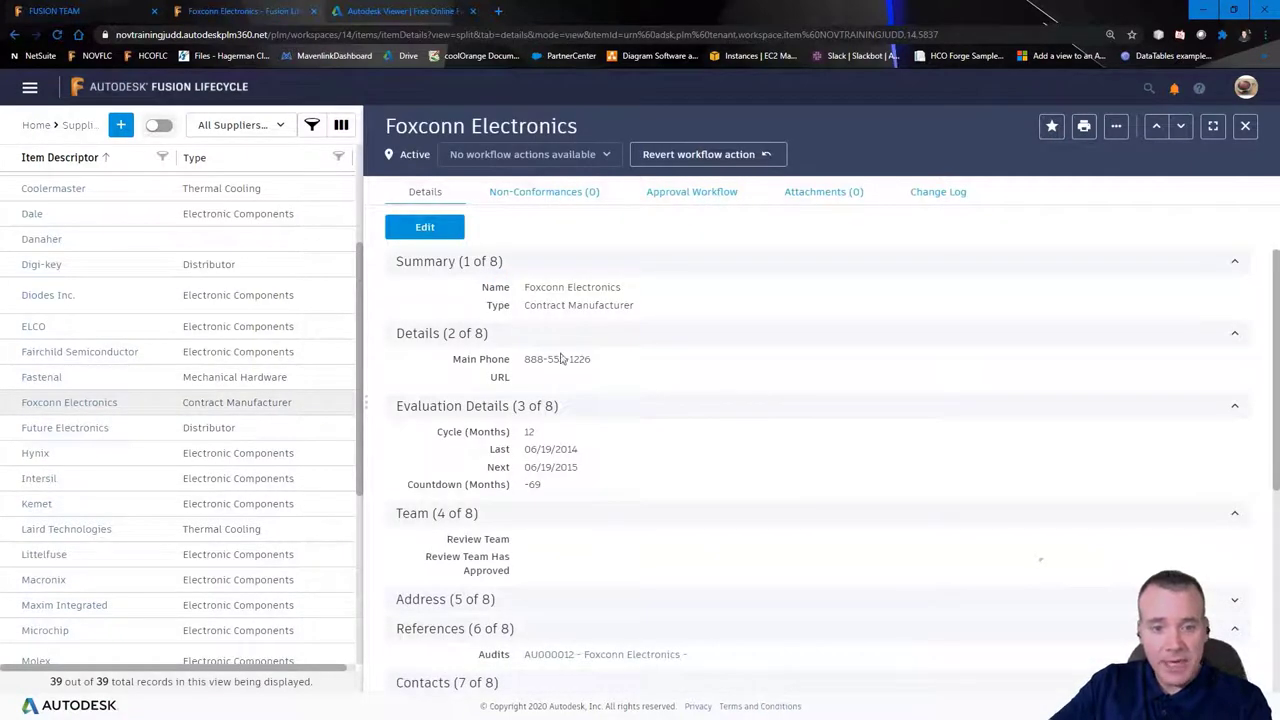
{"action": "scroll", "coordinate": [630, 385], "scroll_direction": "down", "scroll_amount": 2}
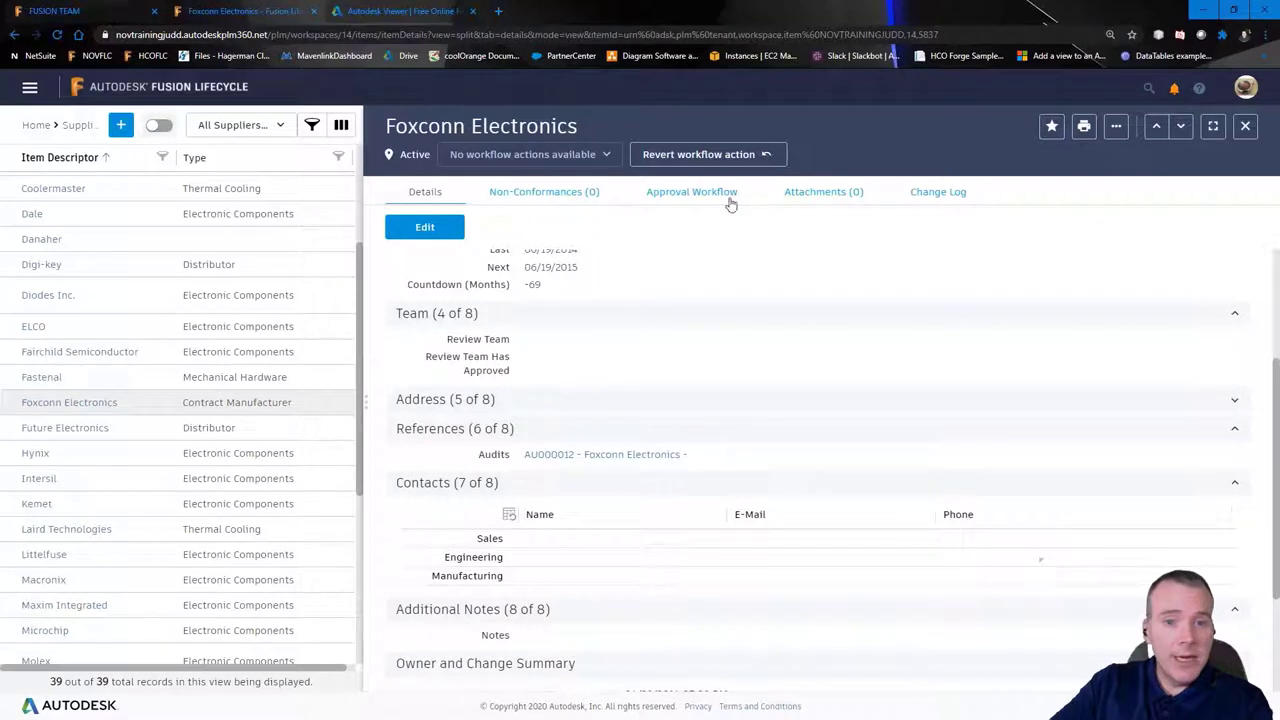
Step: Examine Foxconn Electronics' approval workflow map and non-conformances, and return to the supplier's details
{"action": "left_click", "coordinate": [691, 198]}
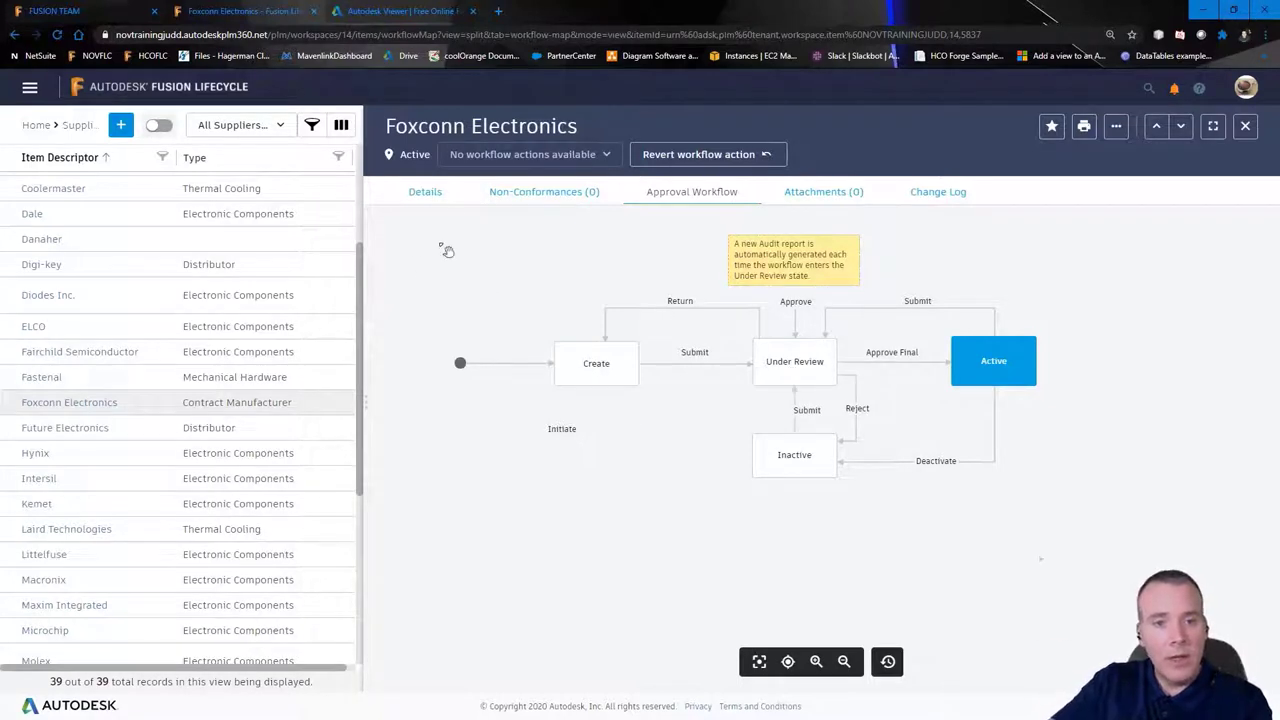
{"action": "left_click", "coordinate": [425, 191]}
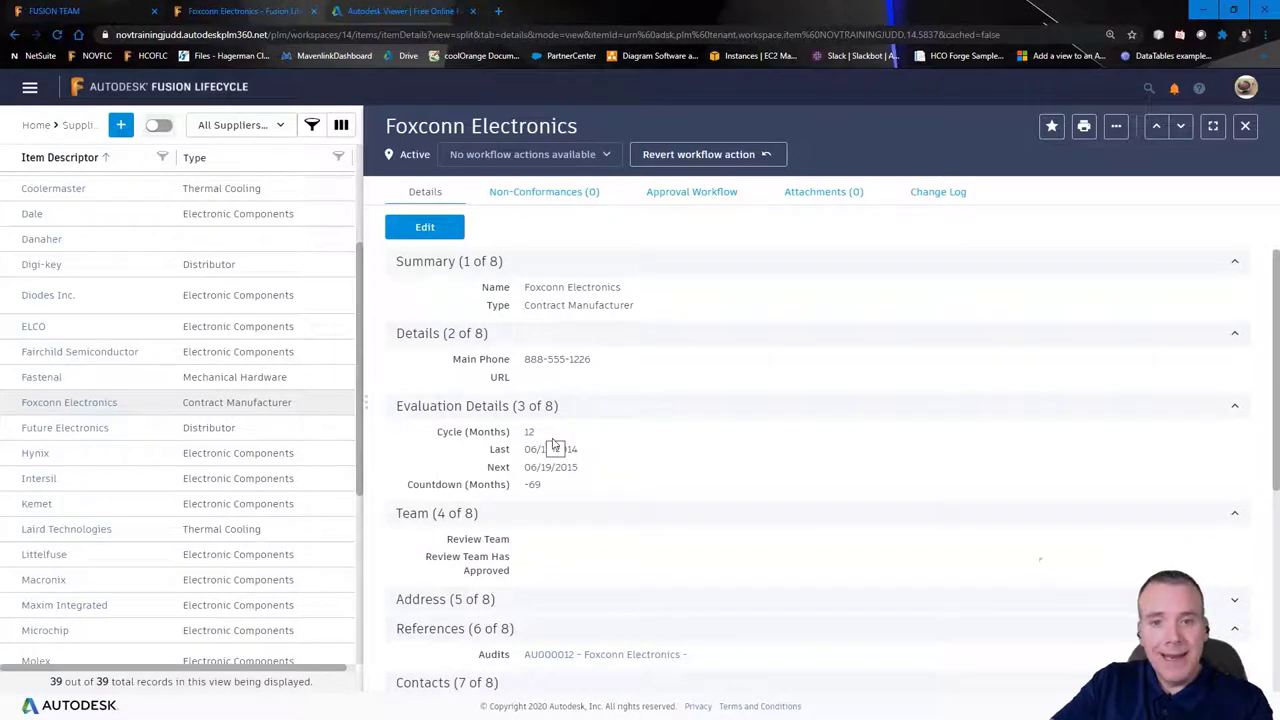
{"action": "left_click", "coordinate": [562, 192]}
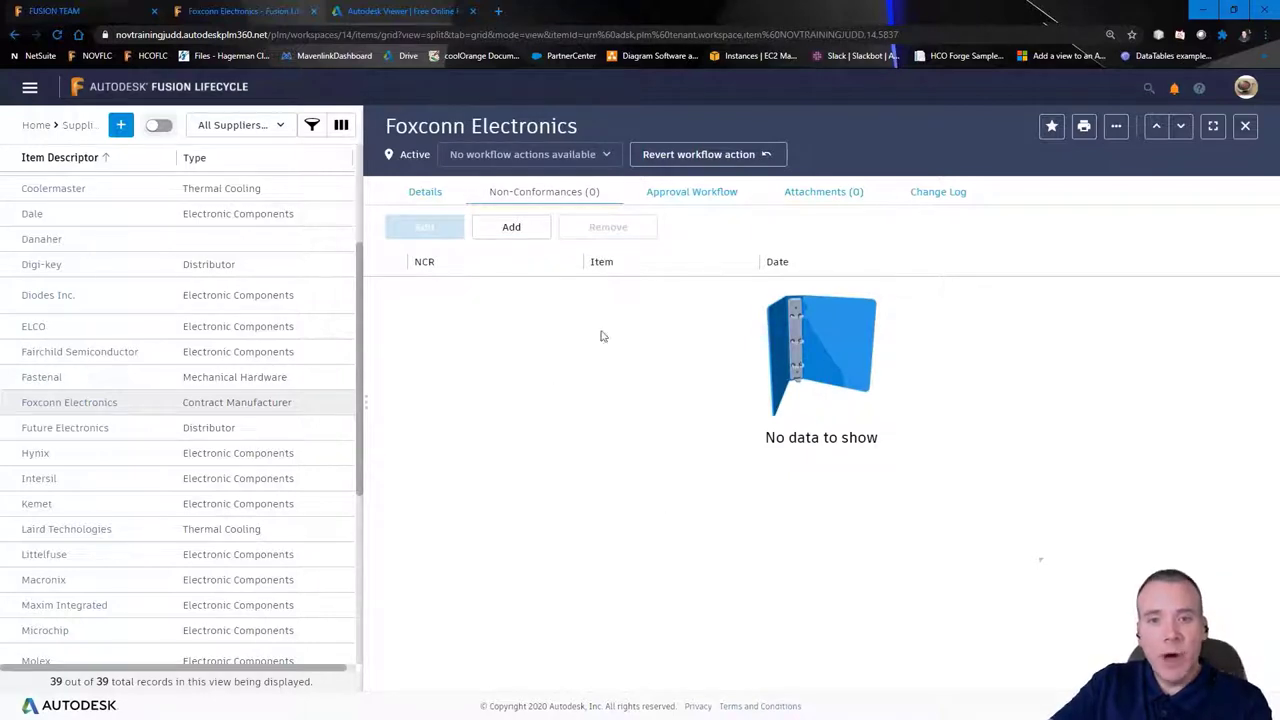
{"action": "left_click", "coordinate": [425, 192]}
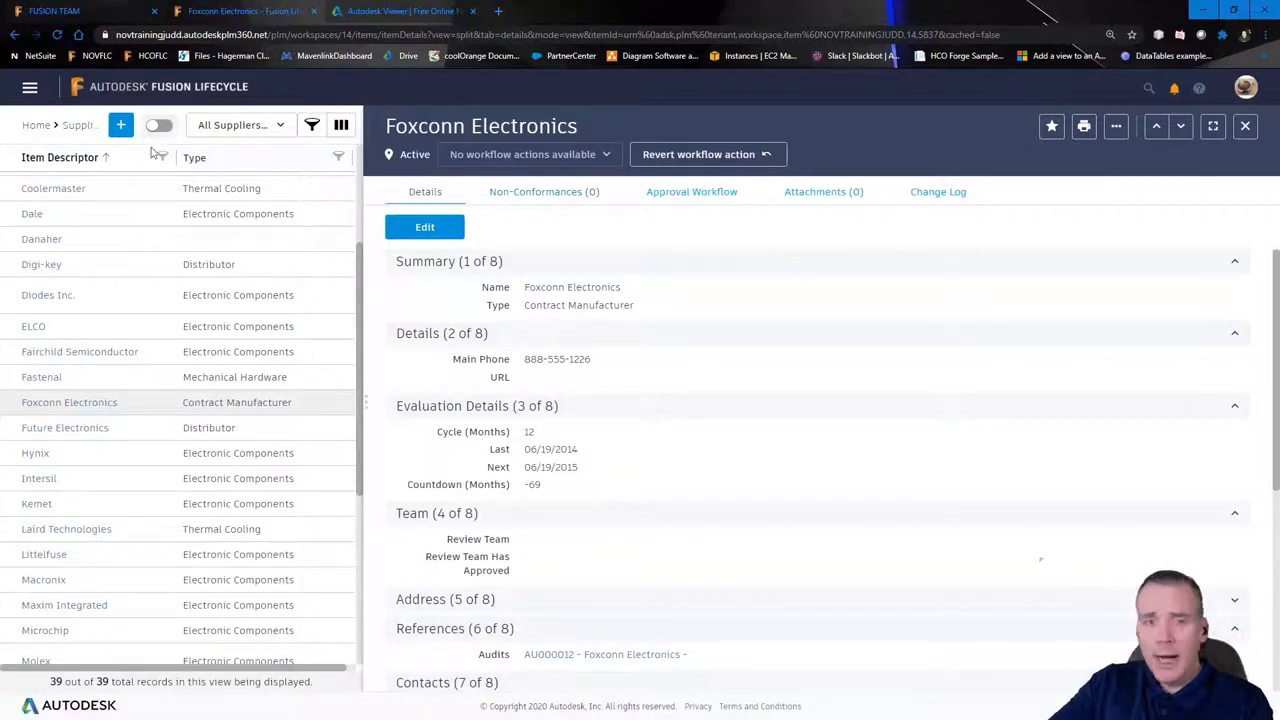
{"action": "left_click", "coordinate": [30, 89]}
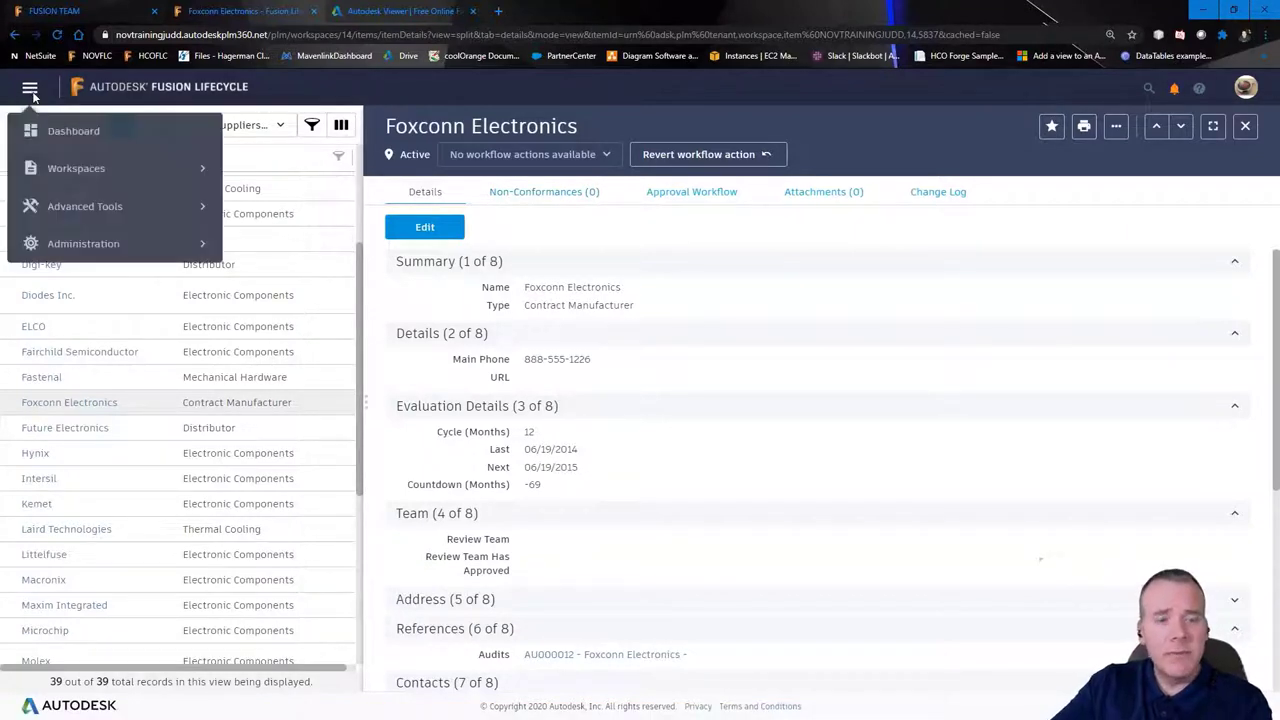
{"action": "left_click", "coordinate": [26, 166]}
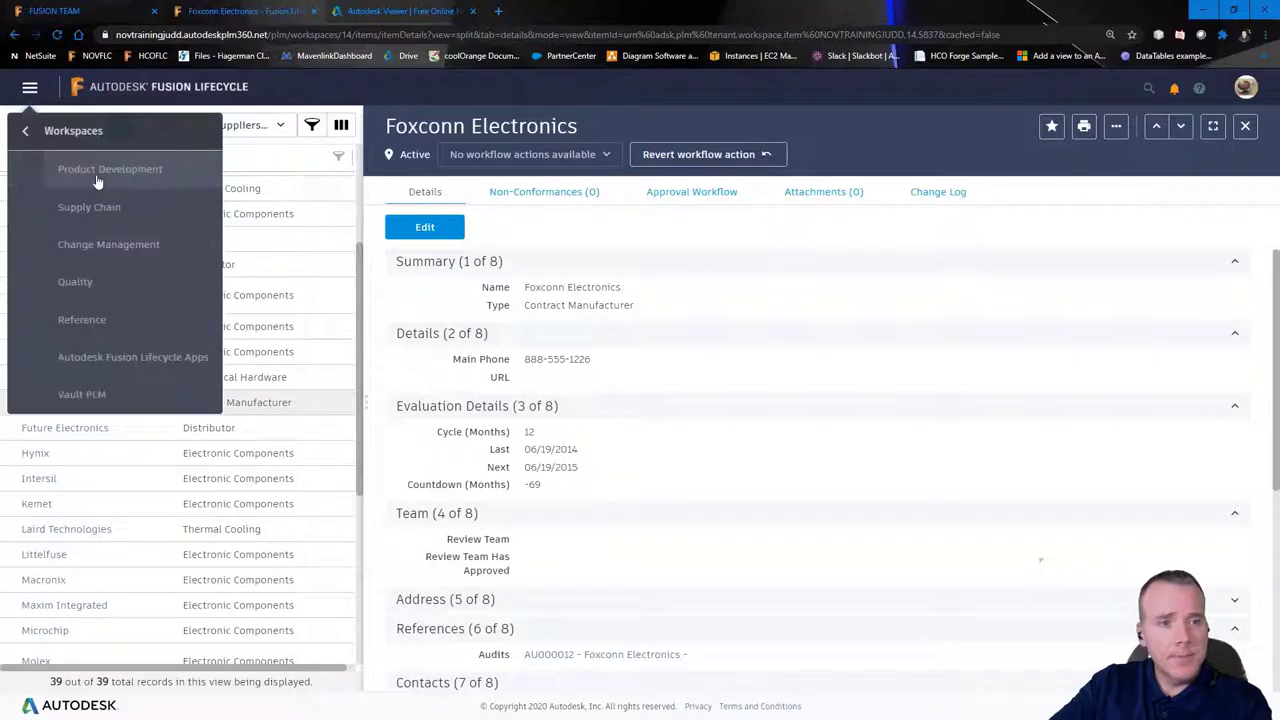
{"action": "left_click", "coordinate": [91, 169]}
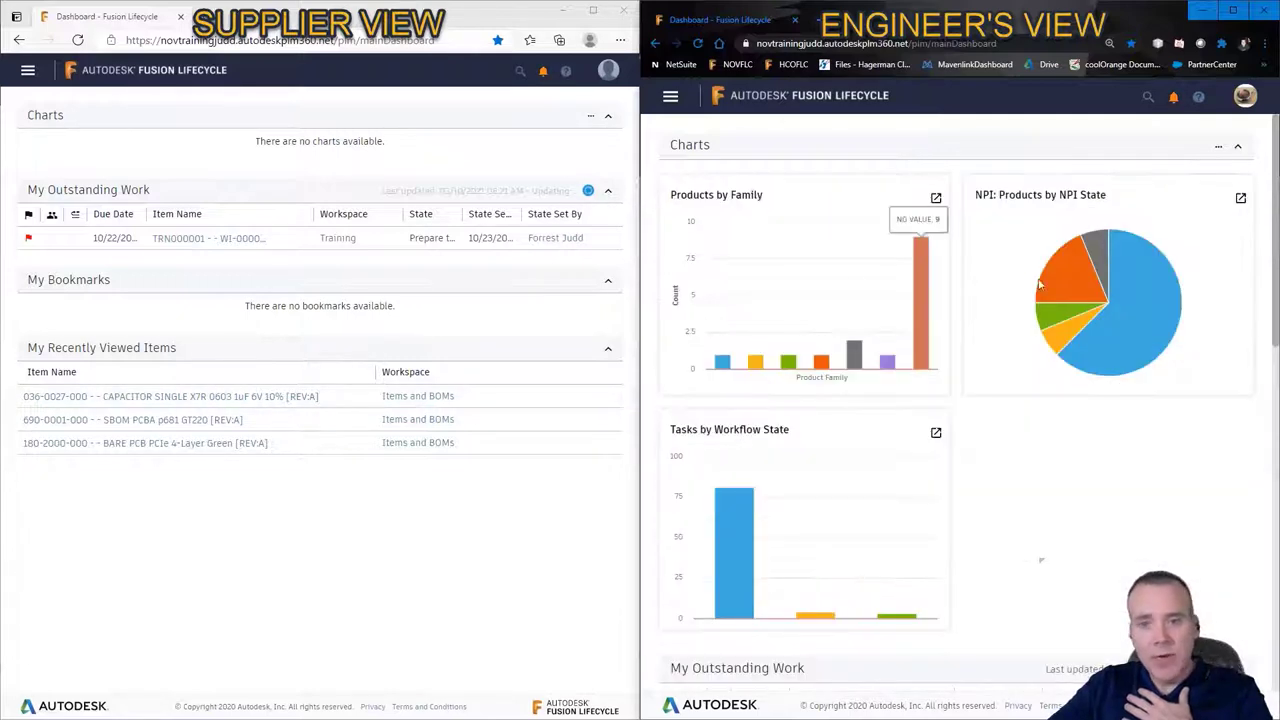
{"action": "left_click", "coordinate": [836, 147]}
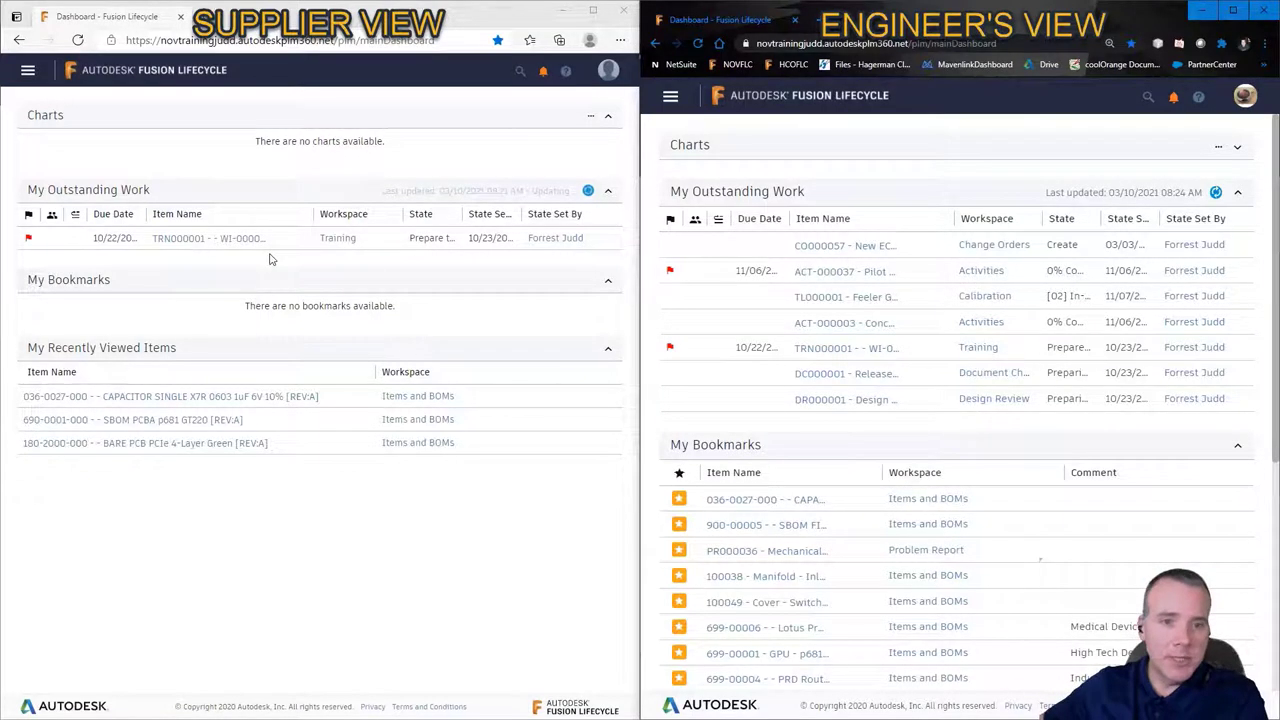
{"action": "left_click", "coordinate": [200, 397]}
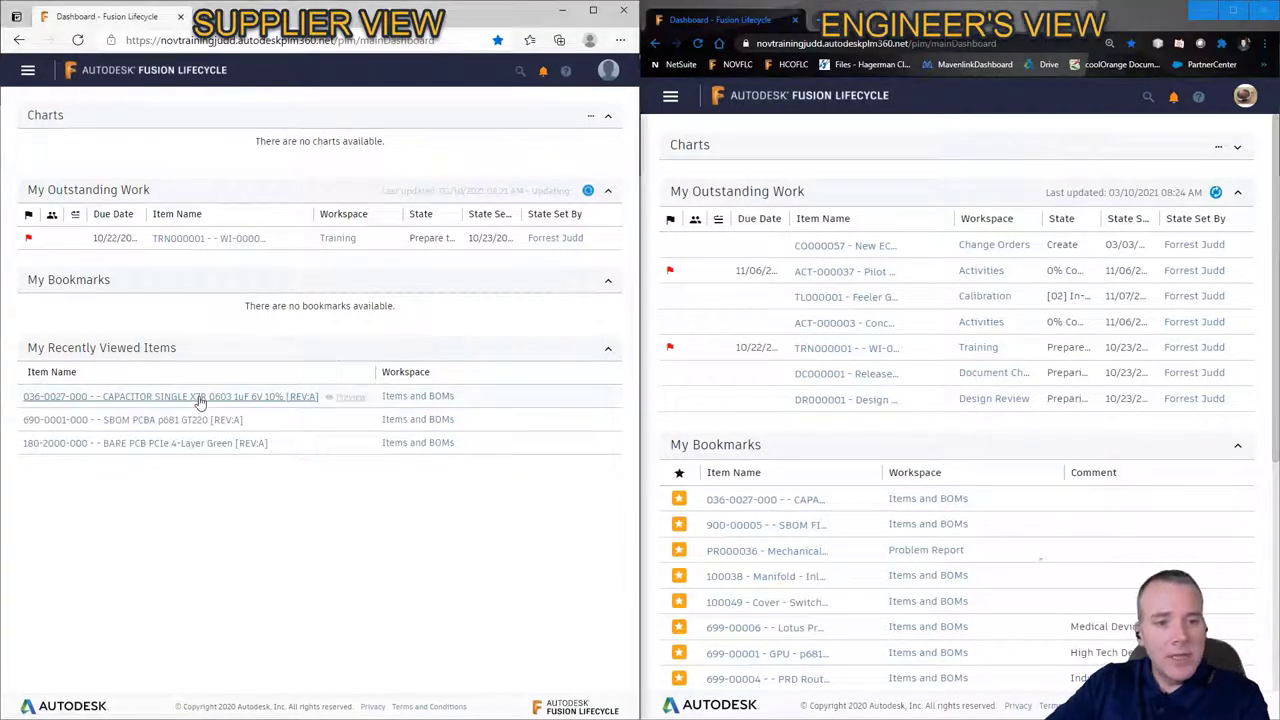
{"action": "left_click", "coordinate": [777, 501]}
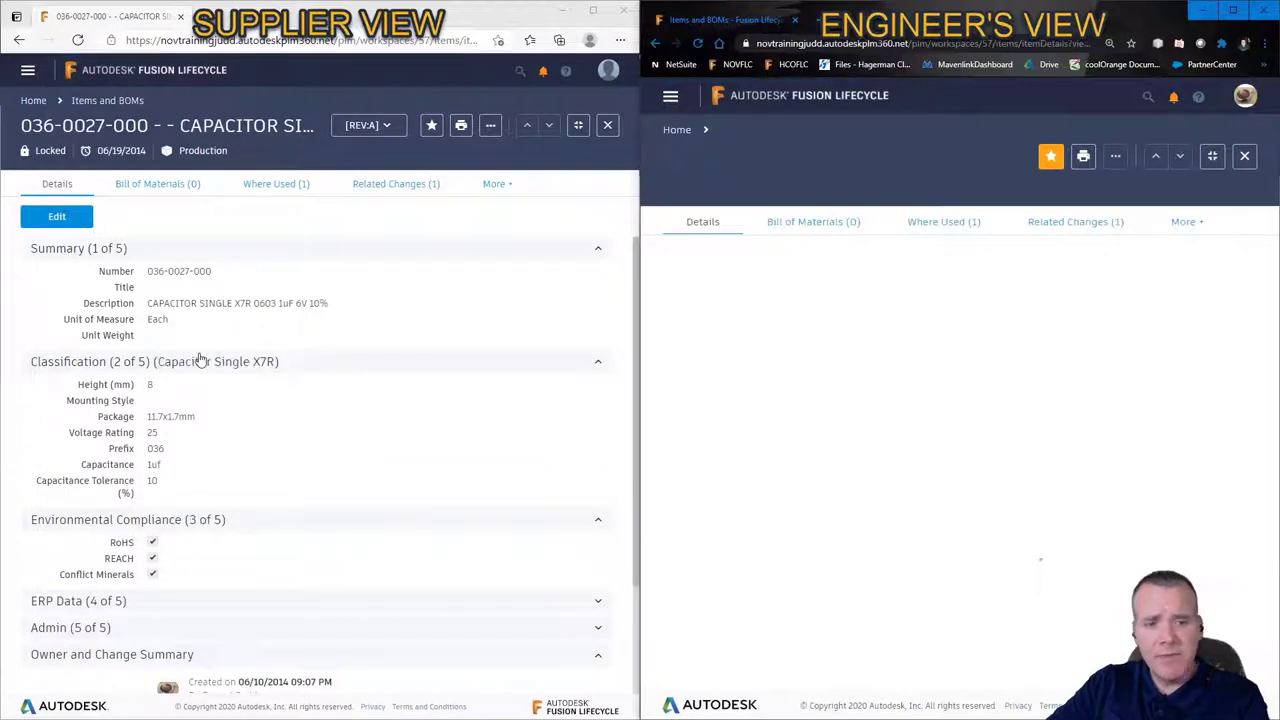
Step: Collapse the Summary and Classification sections in the supplier window and examine the engineer's item details down to Approved Manufacturer Parts
{"action": "left_click", "coordinate": [177, 249]}
{"action": "left_click", "coordinate": [350, 277]}
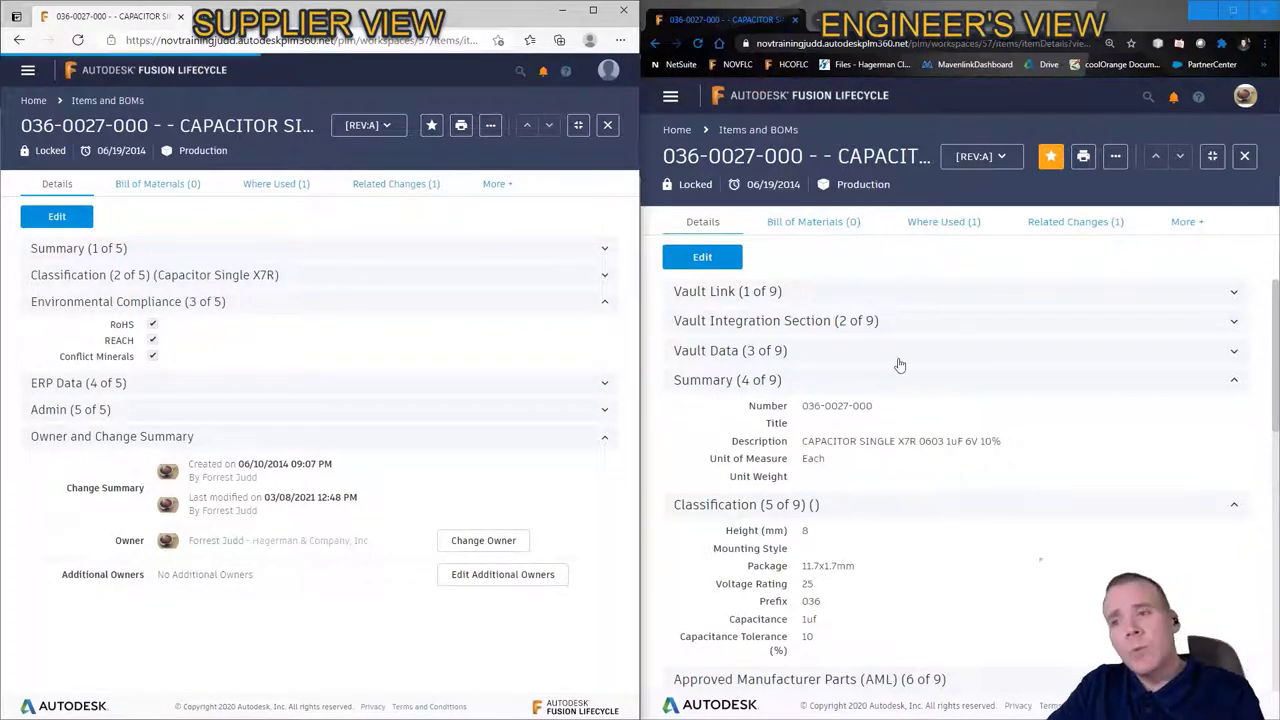
{"action": "scroll", "coordinate": [885, 390], "scroll_direction": "down", "scroll_amount": 4}
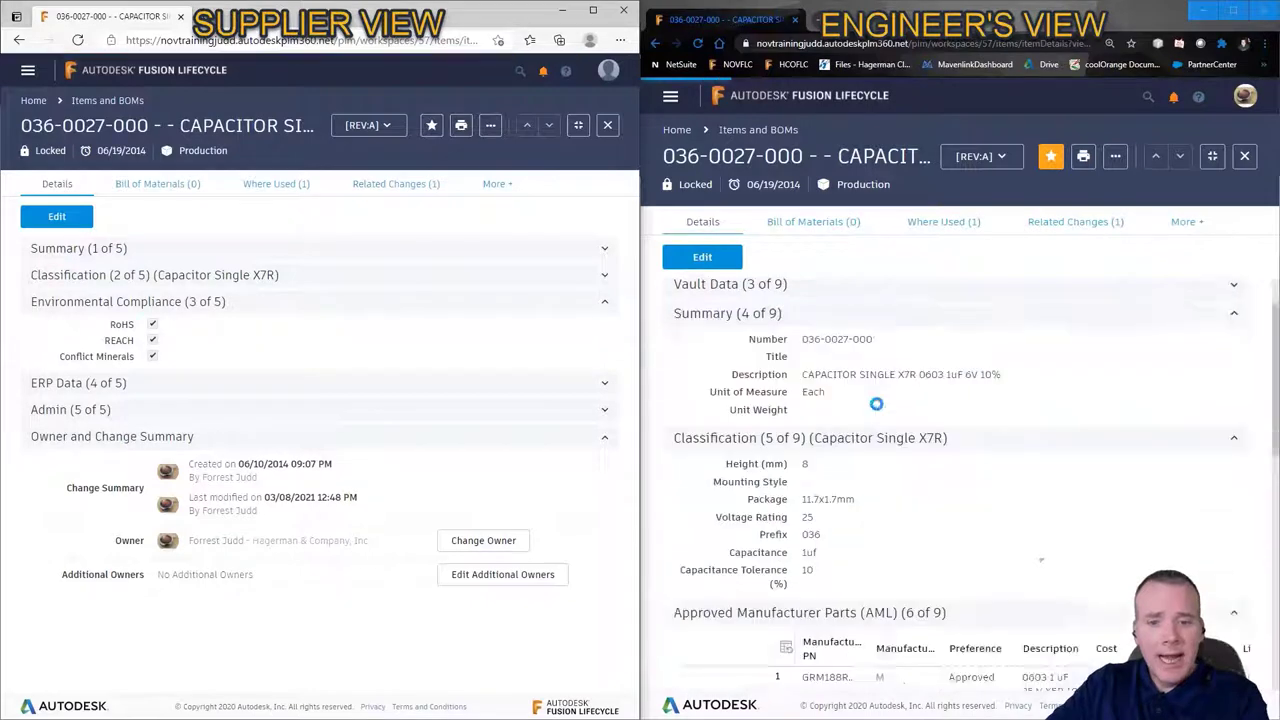
Step: Examine the engineer's Approved Manufacturer Parts and Environmental Compliance details for the capacitor, and open the item for editing
{"action": "scroll", "coordinate": [905, 360], "scroll_direction": "up", "scroll_amount": 1}
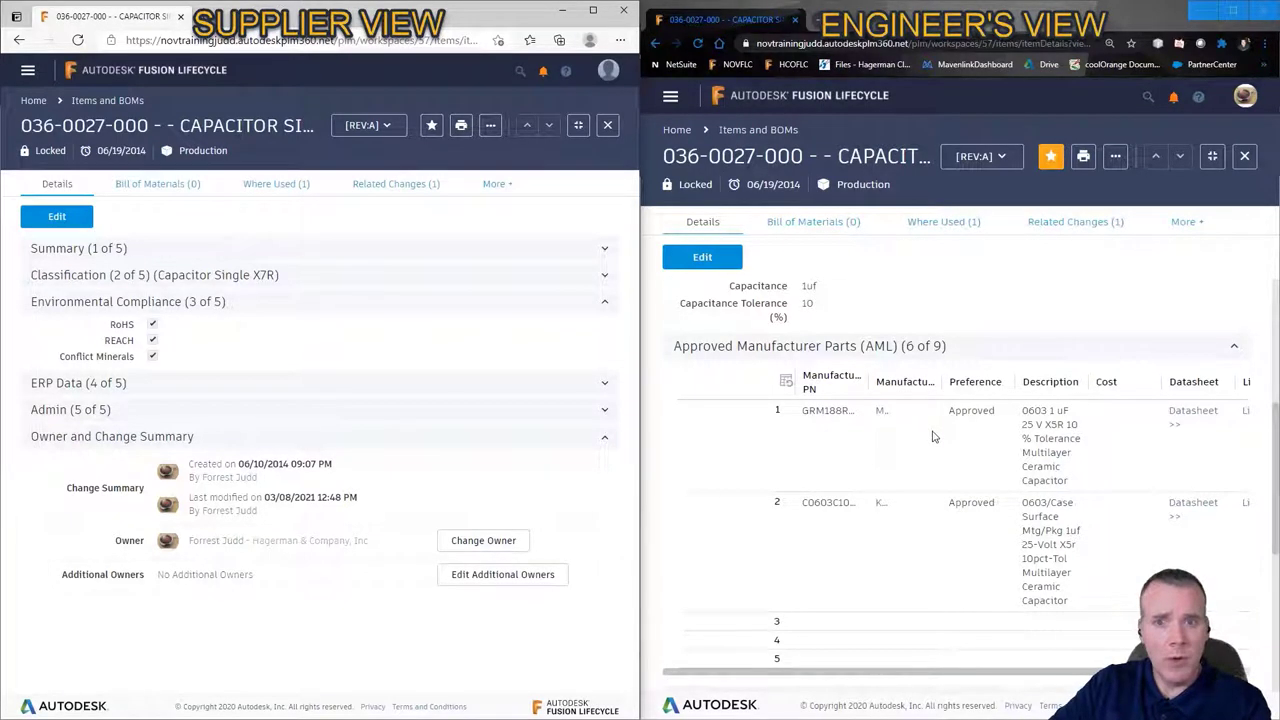
{"action": "scroll", "coordinate": [900, 425], "scroll_direction": "down", "scroll_amount": 2}
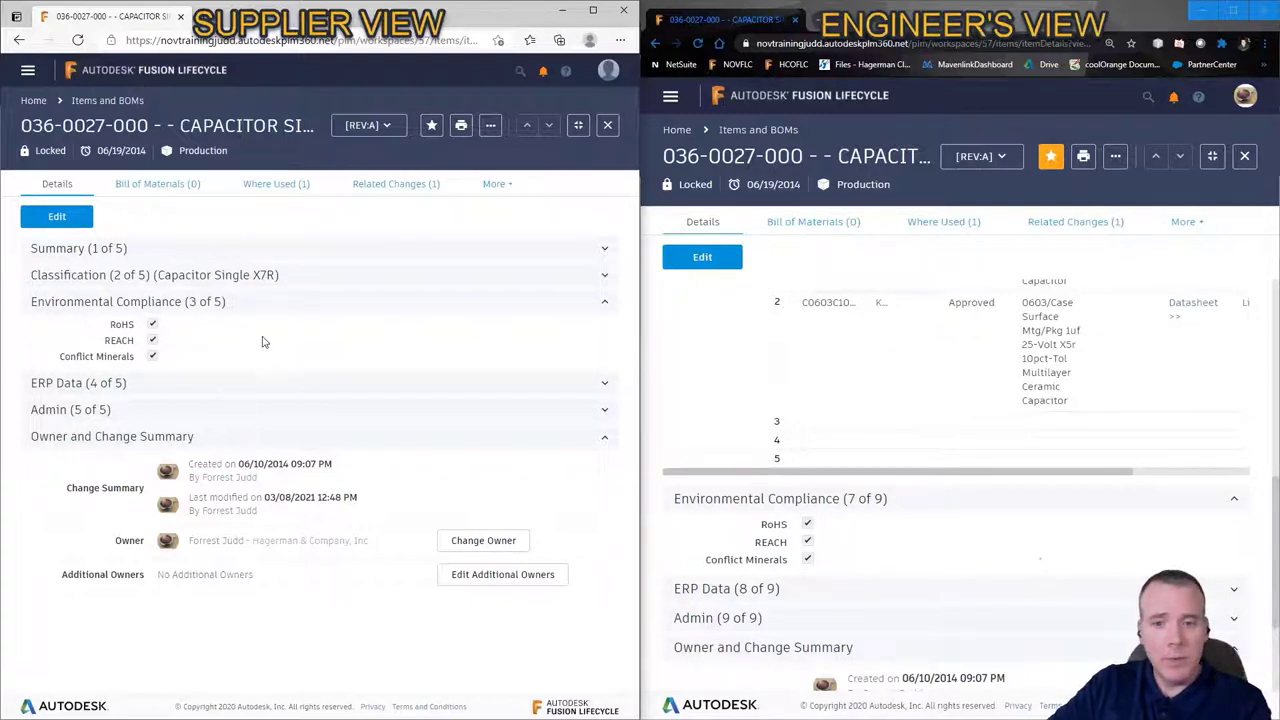
{"action": "scroll", "coordinate": [917, 394], "scroll_direction": "up", "scroll_amount": 1}
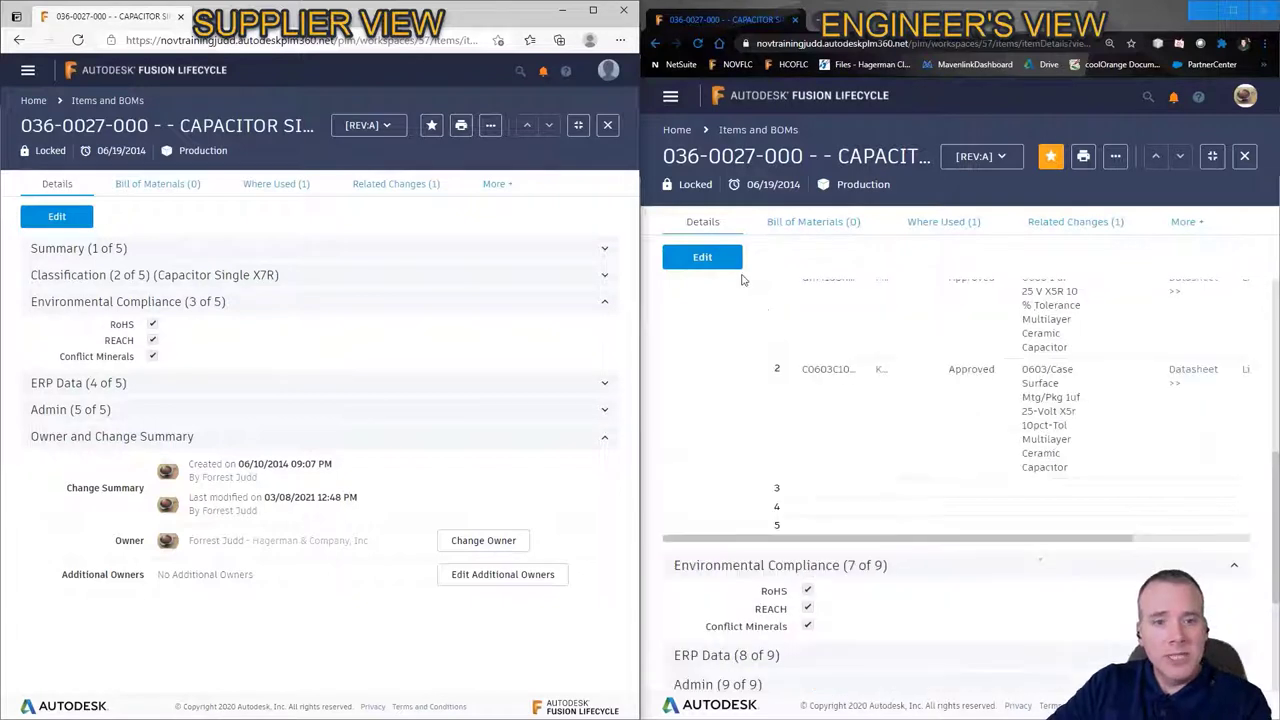
{"action": "left_click", "coordinate": [703, 257]}
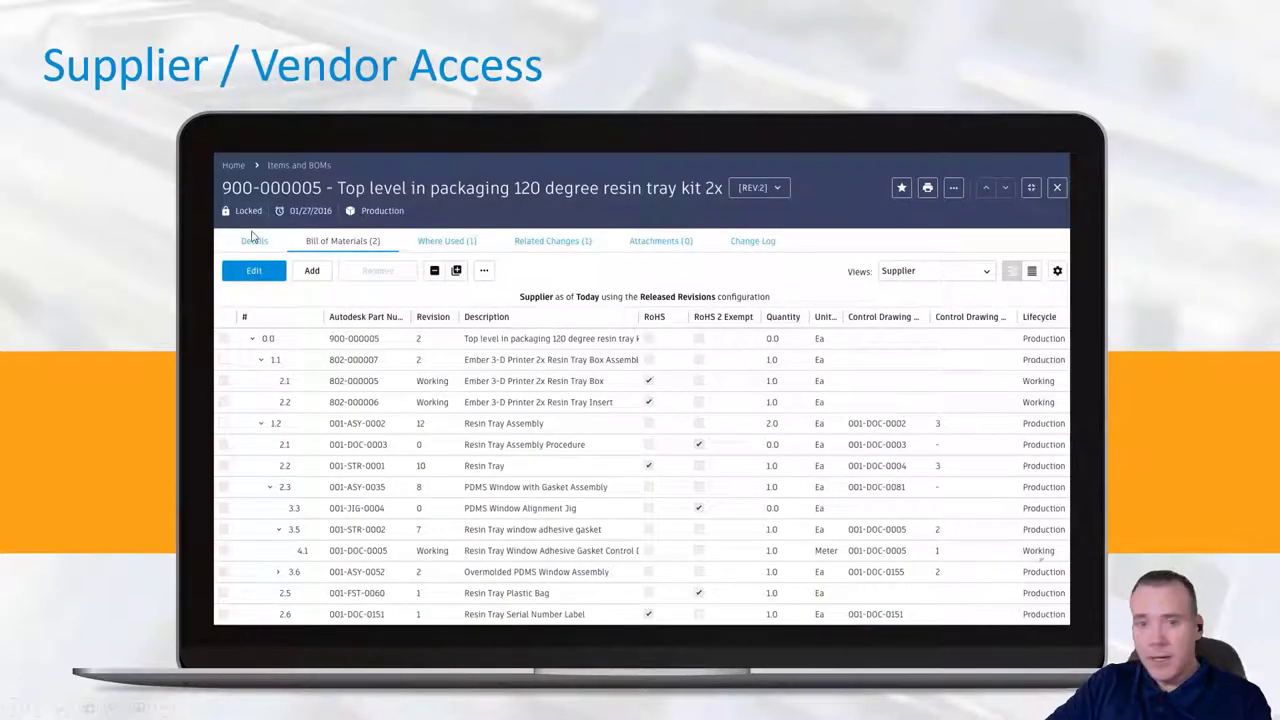
{"action": "left_click", "coordinate": [351, 227]}
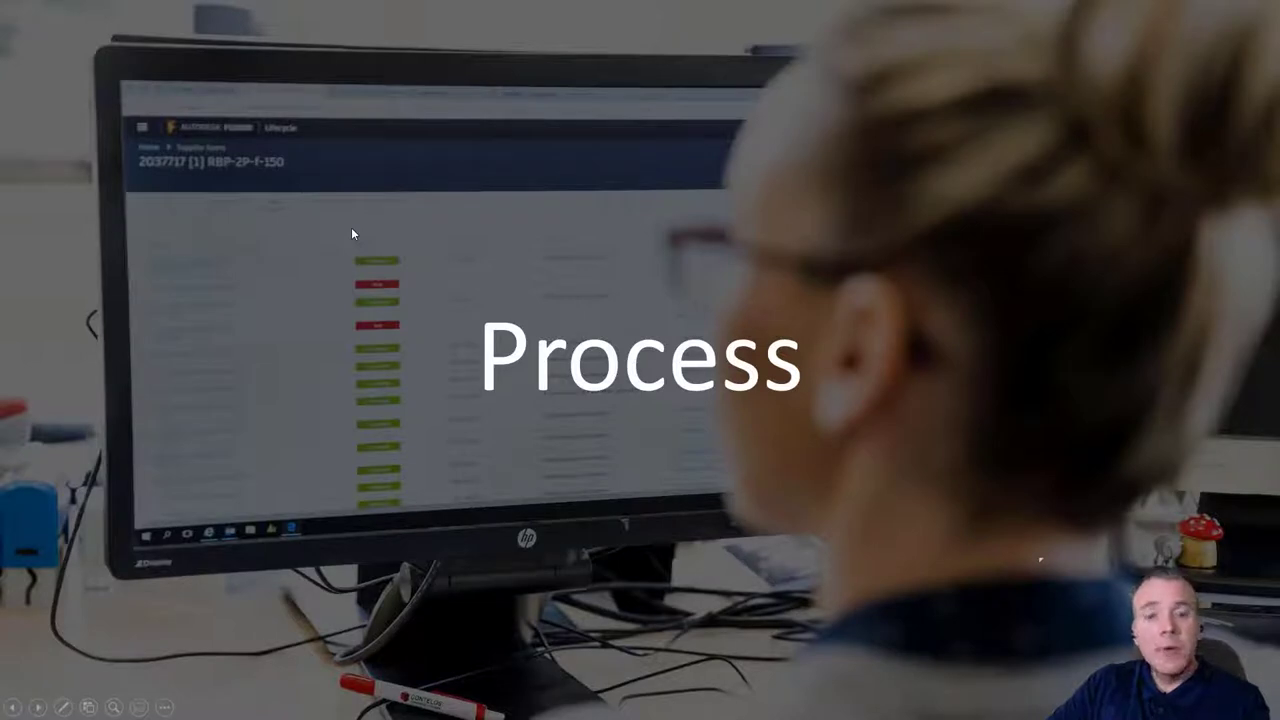
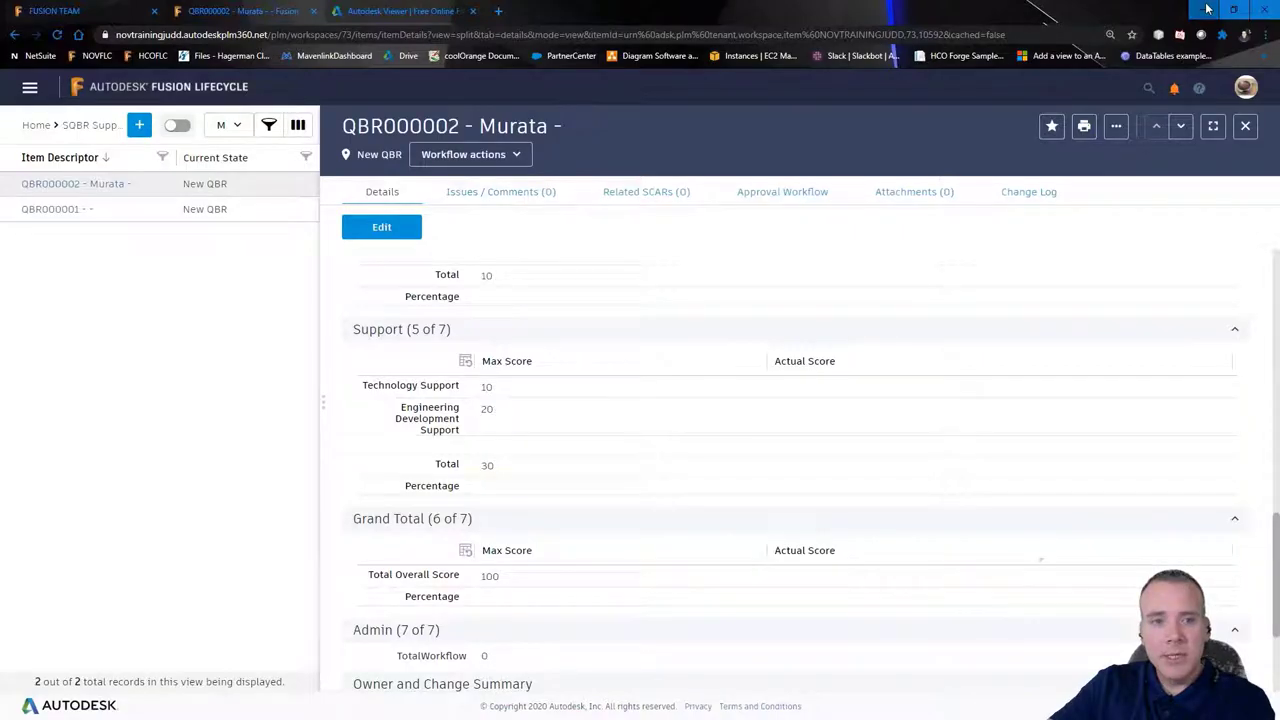
Step: Switch to Vault Professional and examine the histories of Turbine Shaft.ipt, BladeSkeleton.ipt, iassychildpart2.ipt and Turbine Spacer-6.ipt in the JetEngine folder
{"action": "left_click", "coordinate": [1208, 8]}
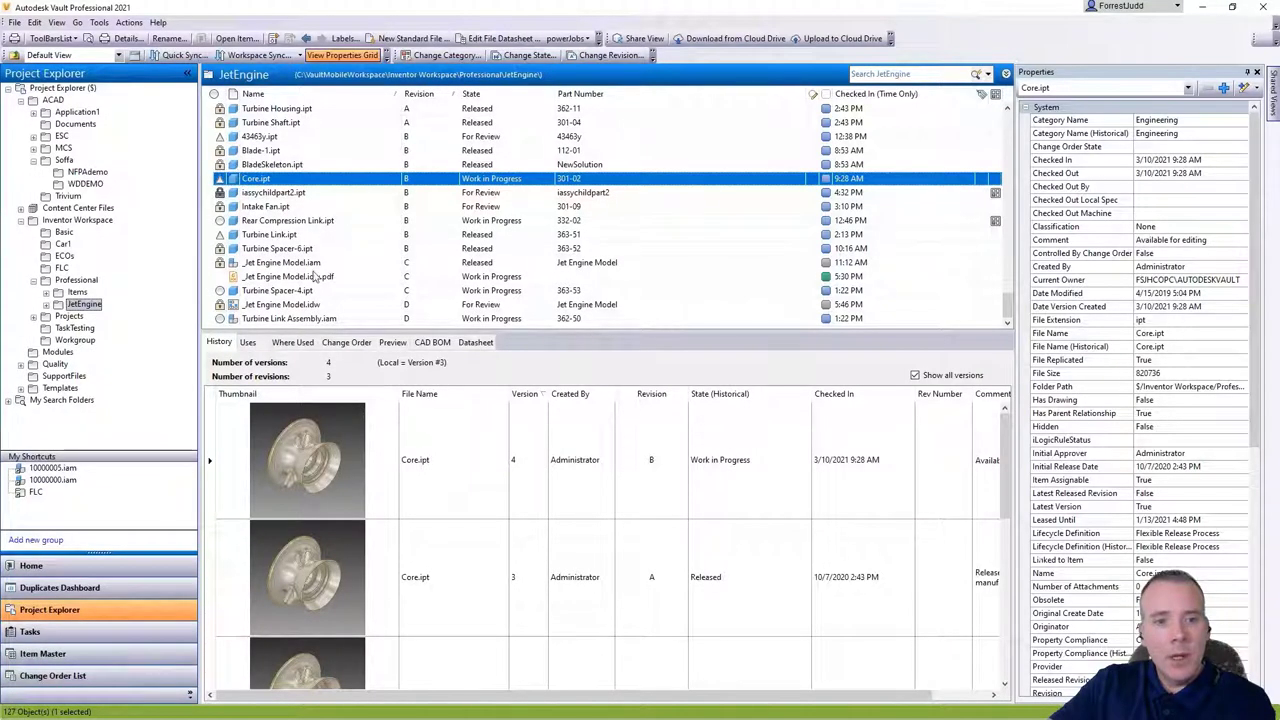
{"action": "left_click", "coordinate": [270, 122]}
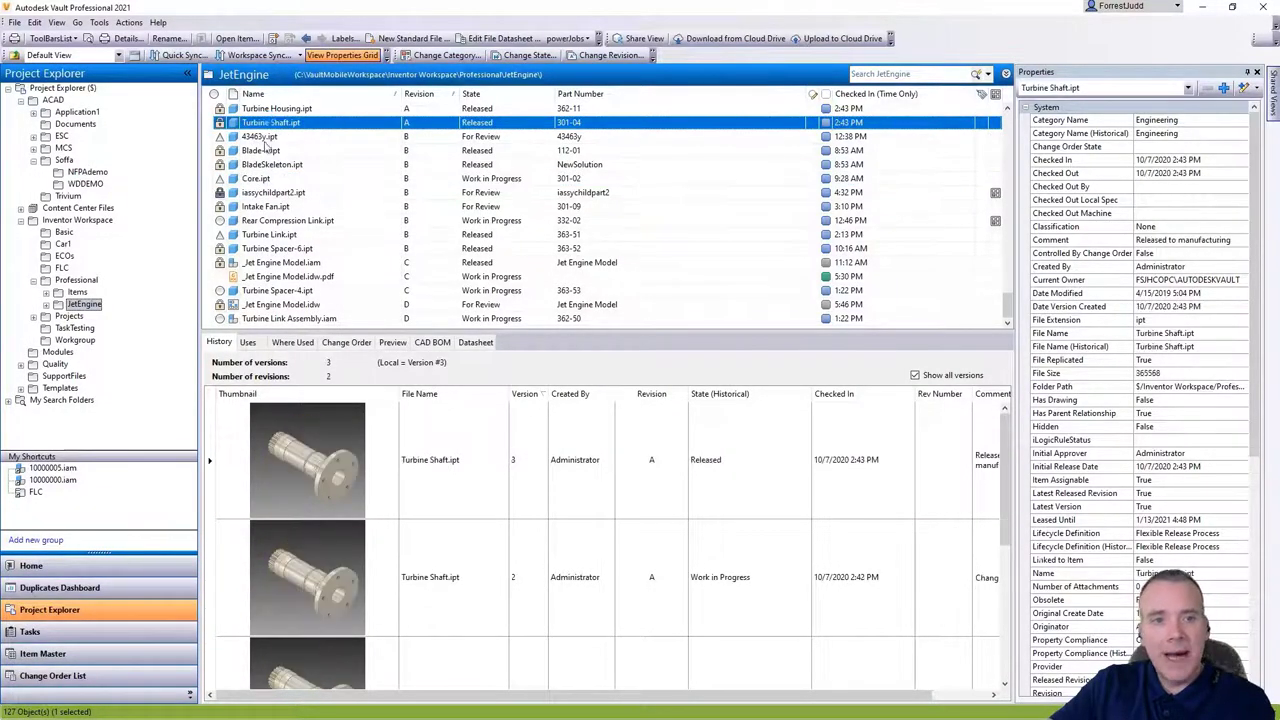
{"action": "left_click", "coordinate": [268, 164]}
{"action": "left_click", "coordinate": [267, 192]}
{"action": "left_click", "coordinate": [271, 248]}
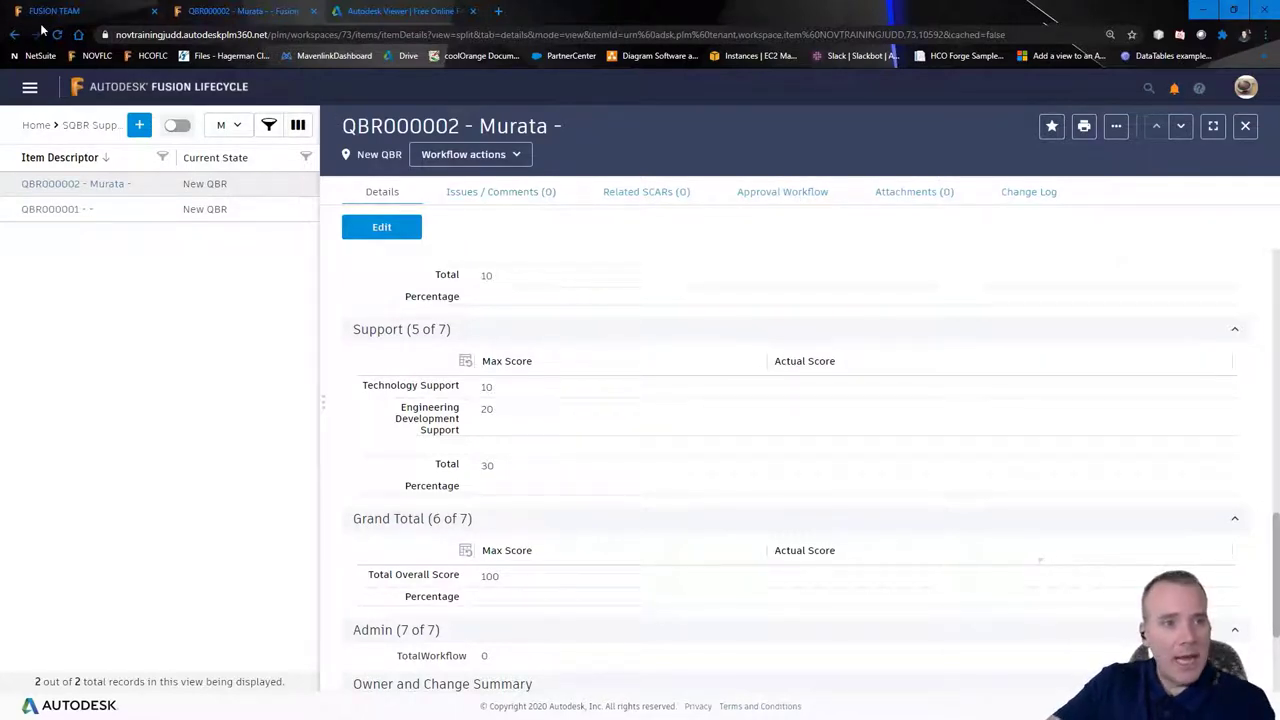
Step: Switch to Fusion Lifecycle, open its App Store, and look through the whole catalogue of installable apps
{"action": "left_click", "coordinate": [29, 90]}
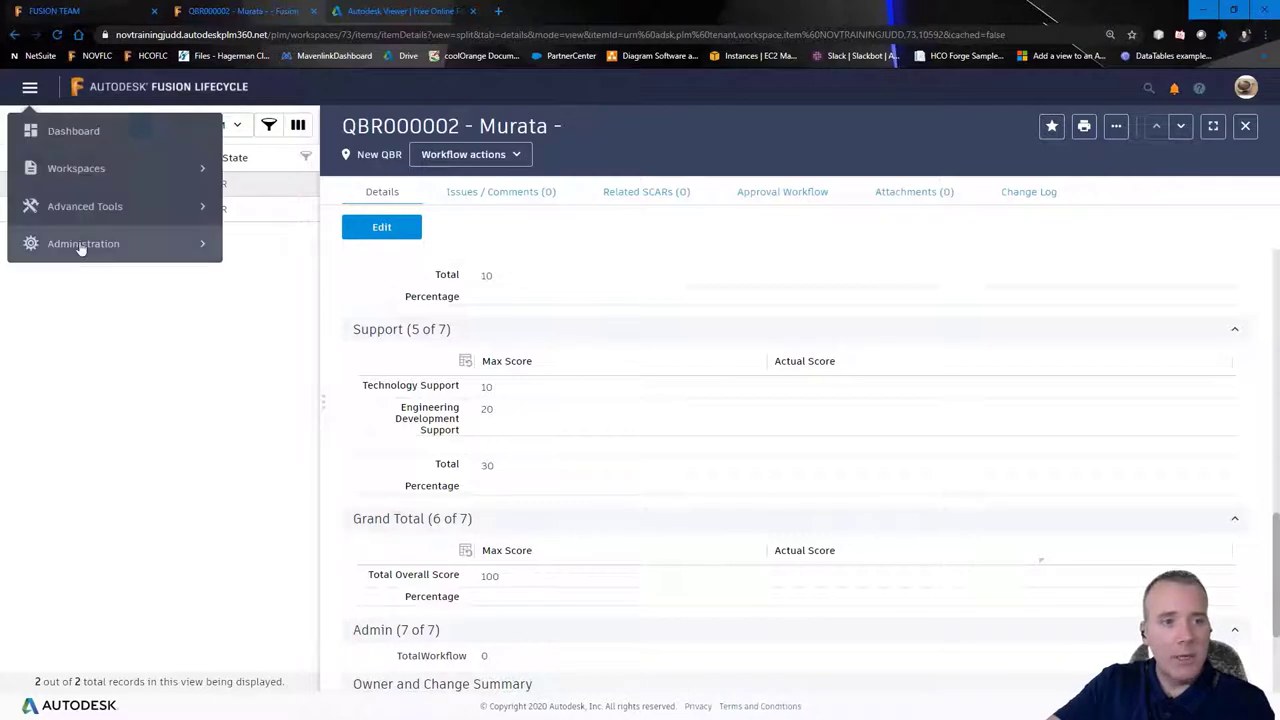
{"action": "left_click", "coordinate": [81, 247]}
{"action": "left_click", "coordinate": [66, 246]}
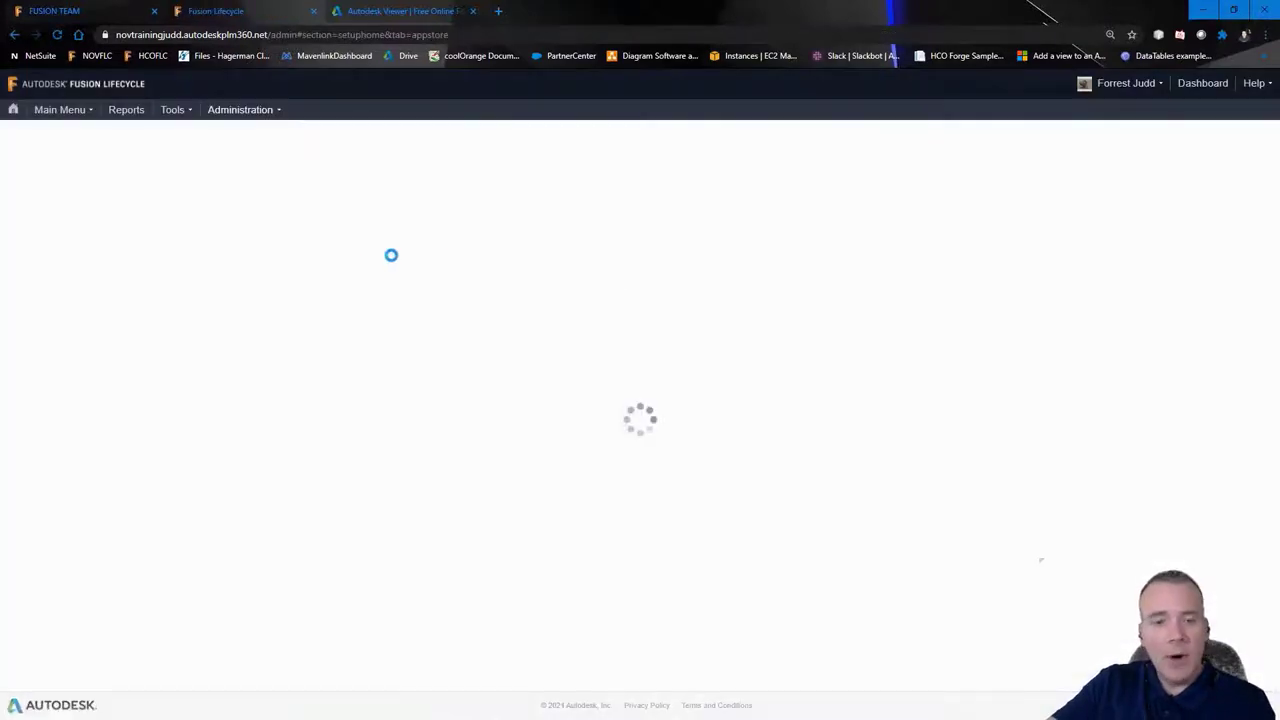
{"action": "scroll", "coordinate": [540, 480], "scroll_direction": "down", "scroll_amount": 3}
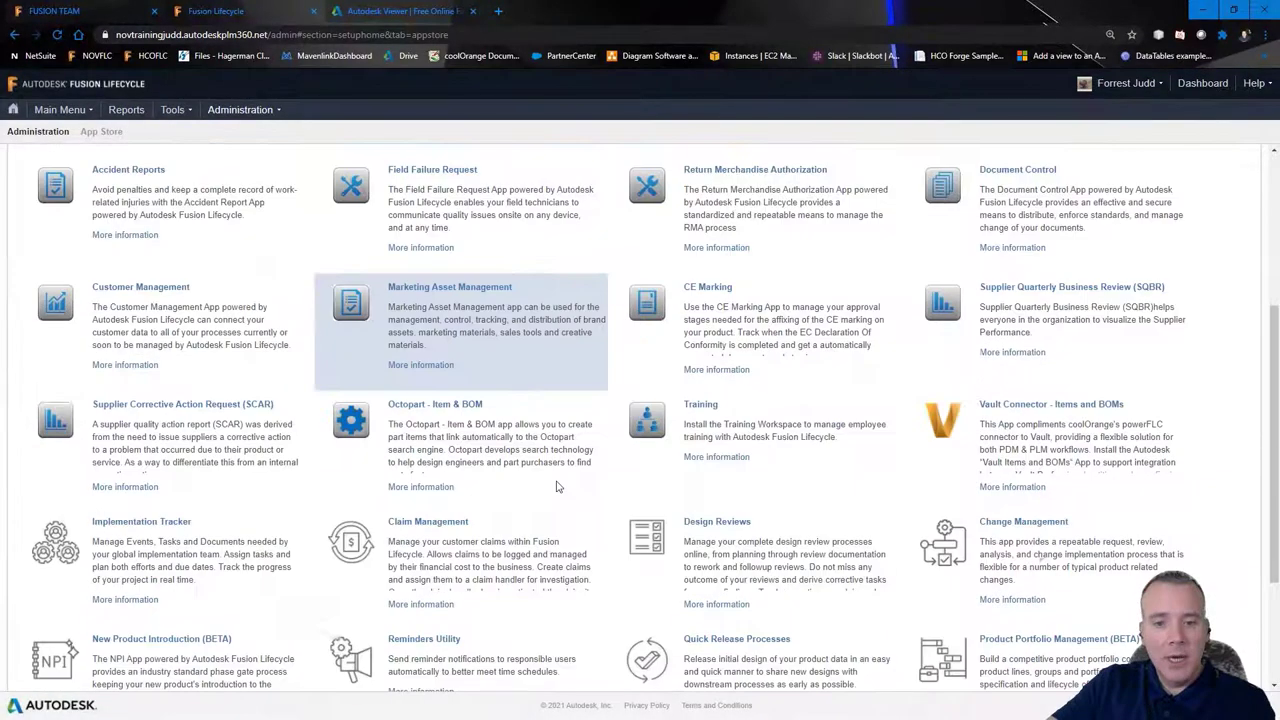
{"action": "scroll", "coordinate": [558, 487], "scroll_direction": "up", "scroll_amount": 2}
{"action": "scroll", "coordinate": [558, 487], "scroll_direction": "up", "scroll_amount": 2}
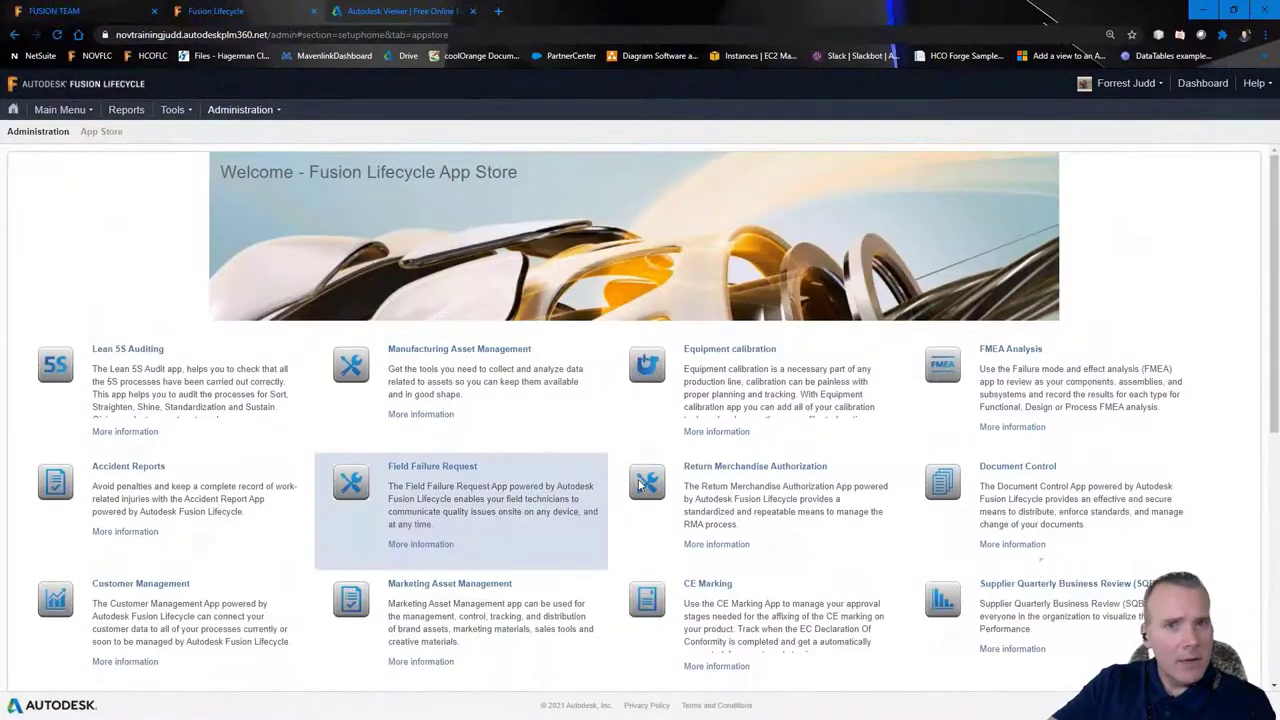
{"action": "scroll", "coordinate": [932, 447], "scroll_direction": "down", "scroll_amount": 5}
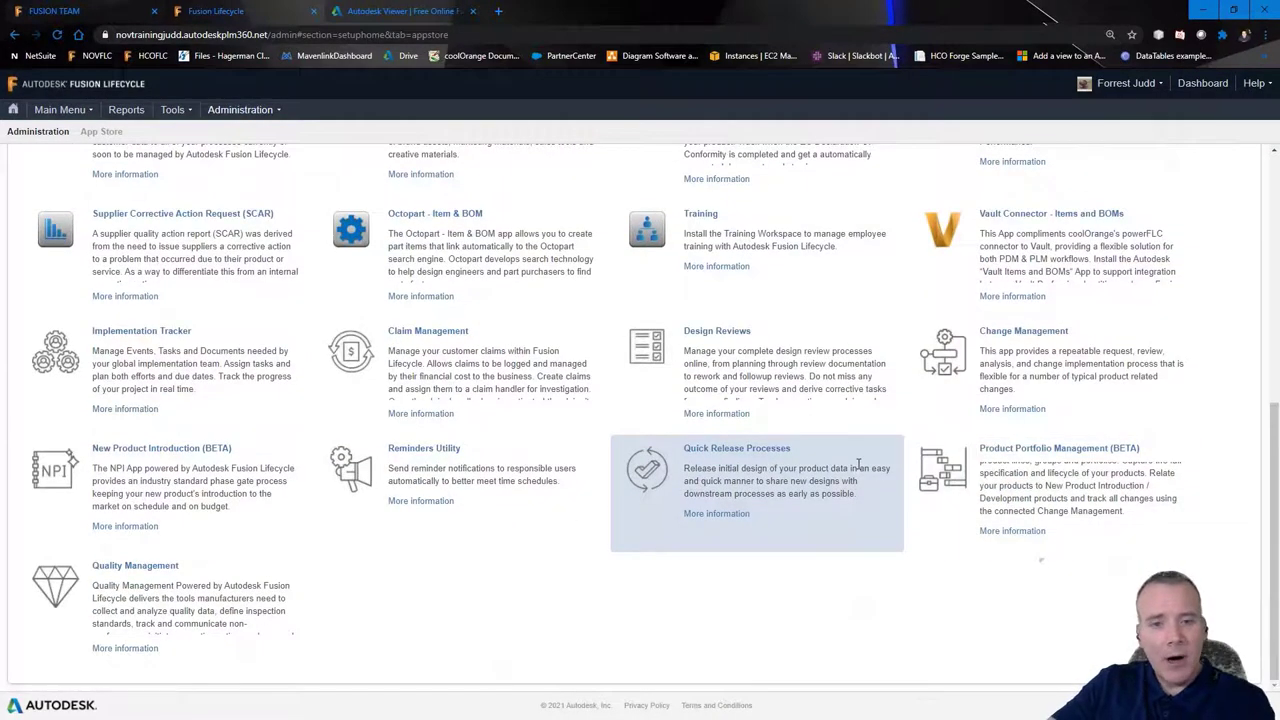
{"action": "key", "text": "ctrl+minus"}
{"action": "scroll", "coordinate": [771, 440], "scroll_direction": "up", "scroll_amount": 5}
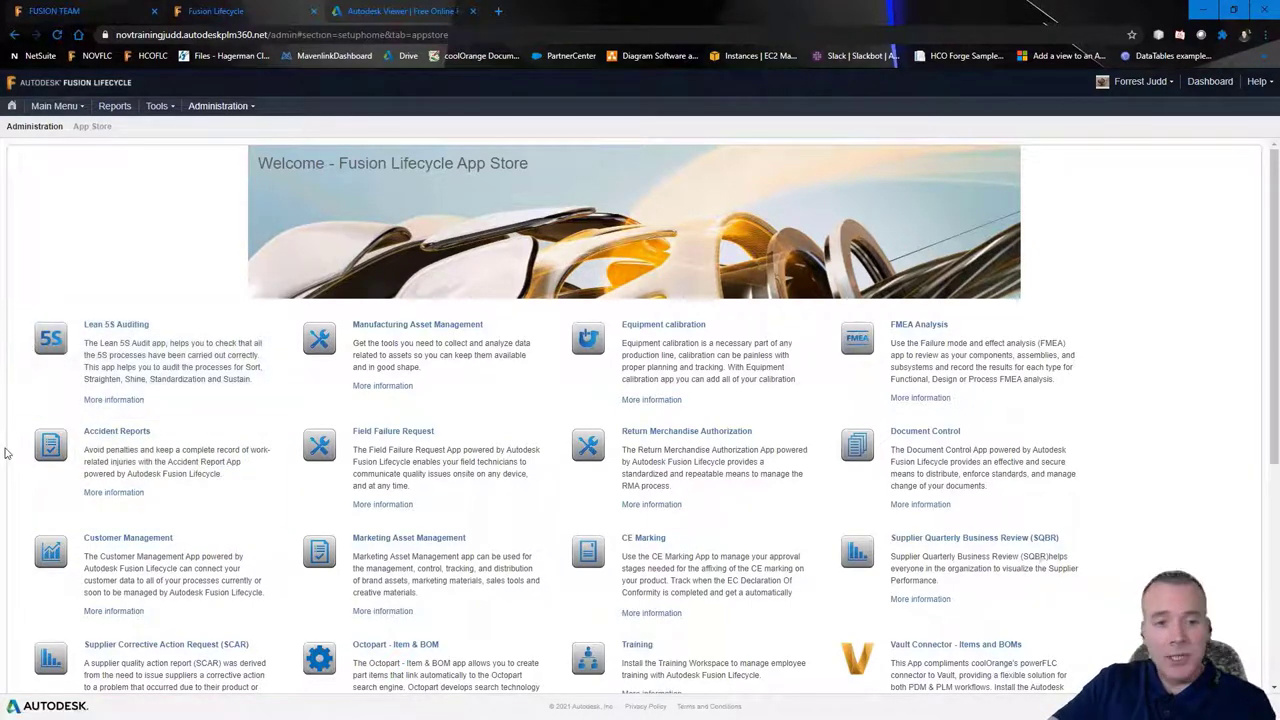
Step: Install the Accident Reports app from the App Store and expand the Accident Reports workspace's configuration options
{"action": "left_click", "coordinate": [95, 437]}
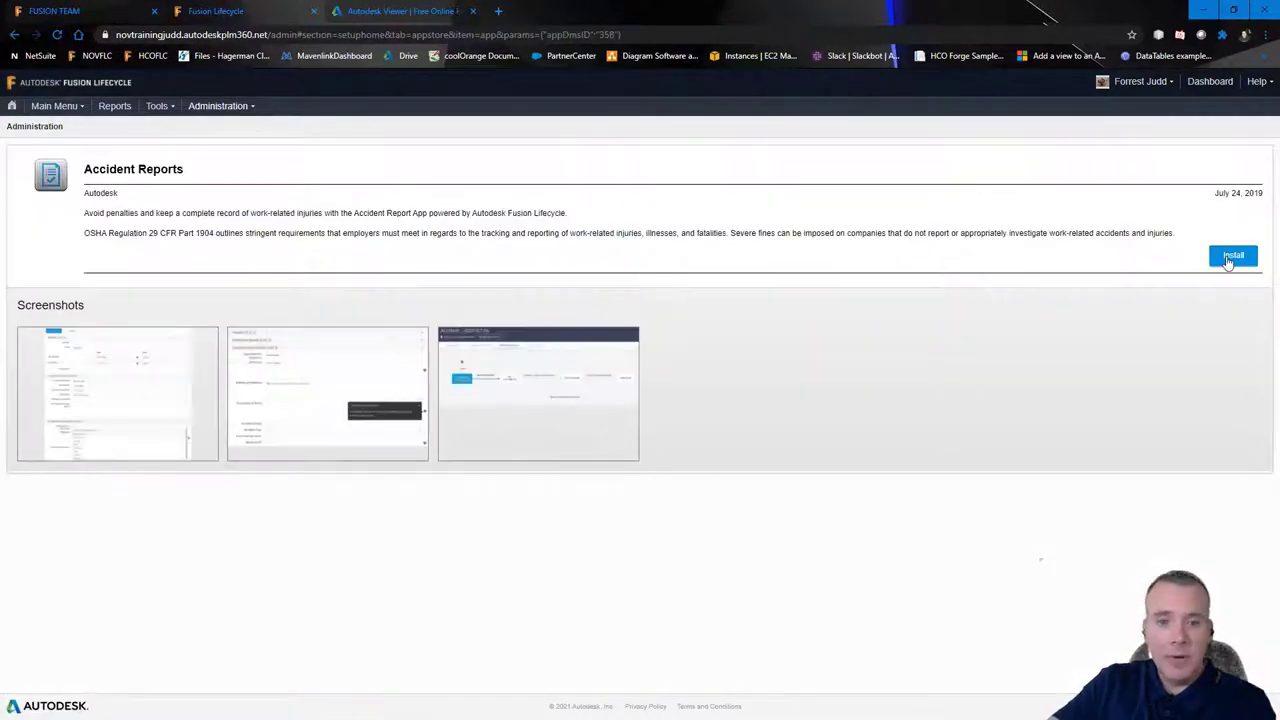
{"action": "left_click", "coordinate": [1231, 257]}
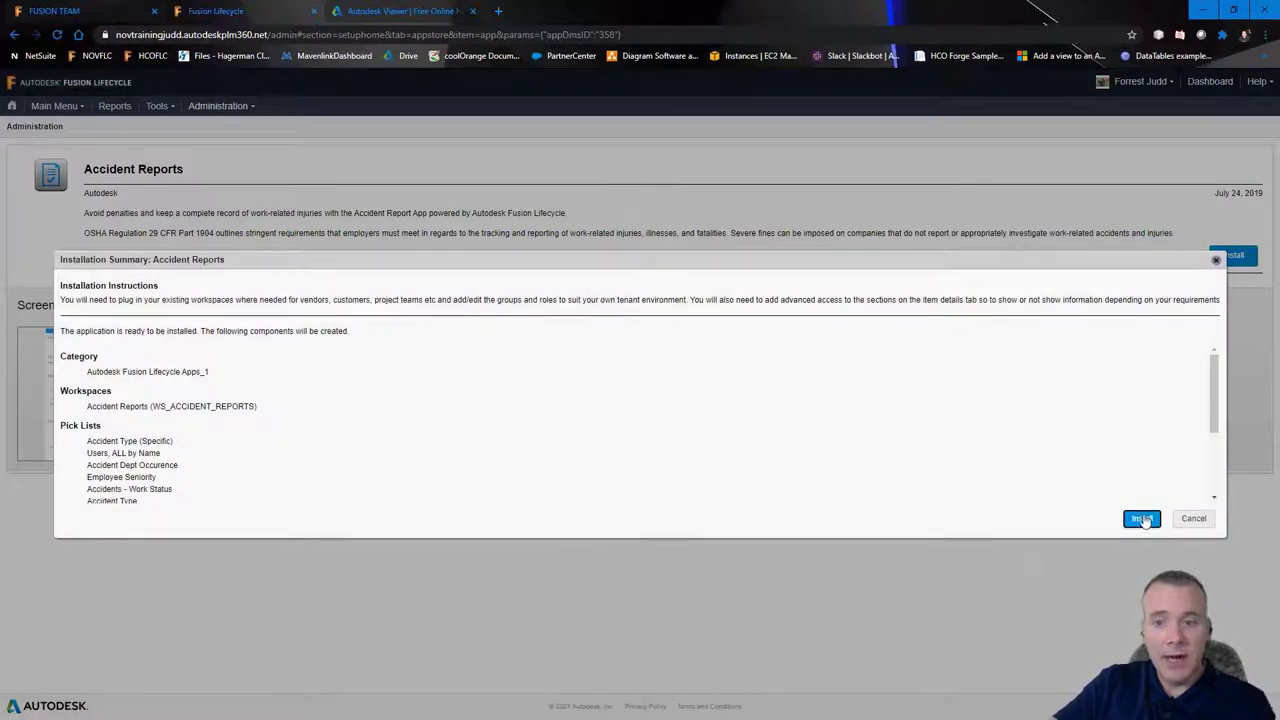
{"action": "left_click", "coordinate": [1143, 519]}
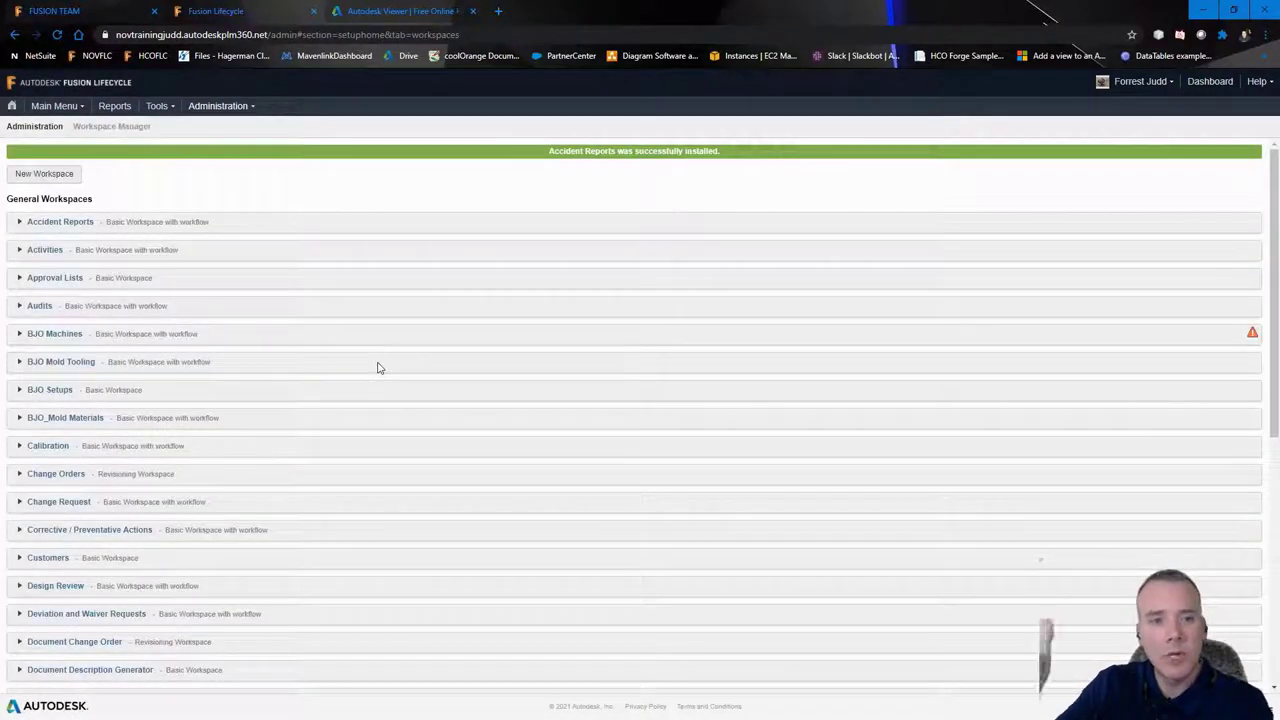
{"action": "left_click", "coordinate": [42, 222]}
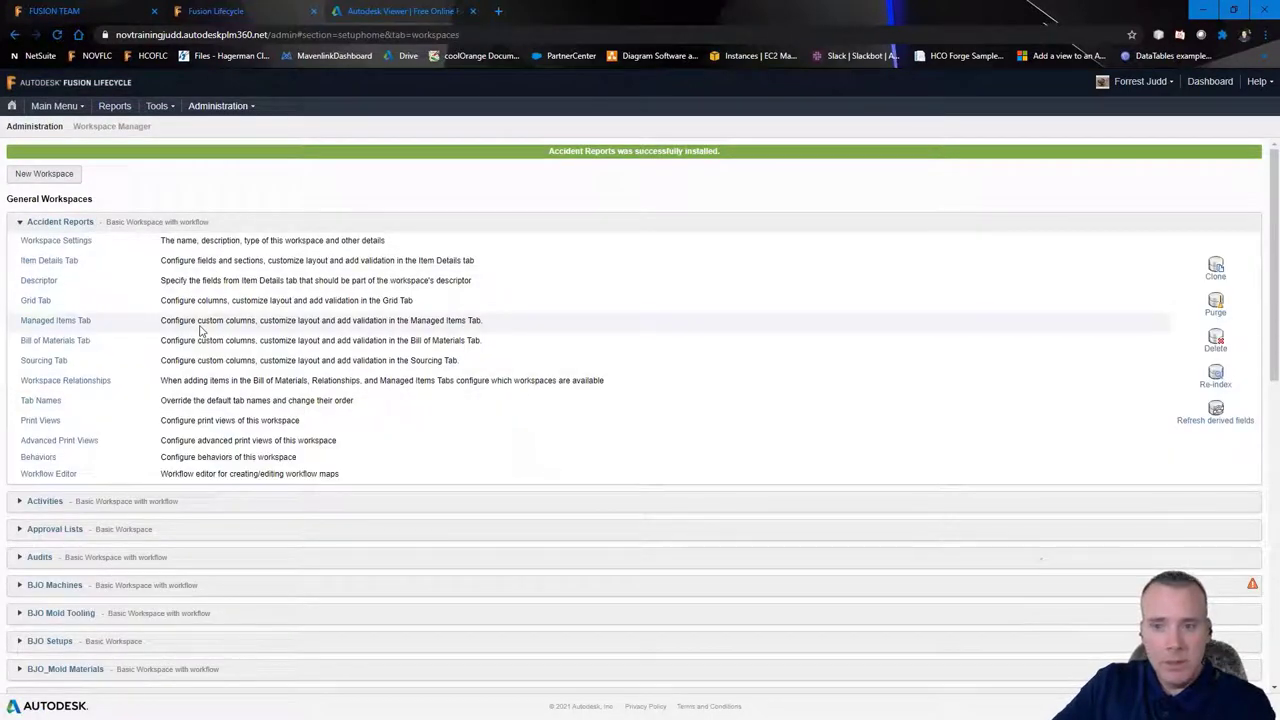